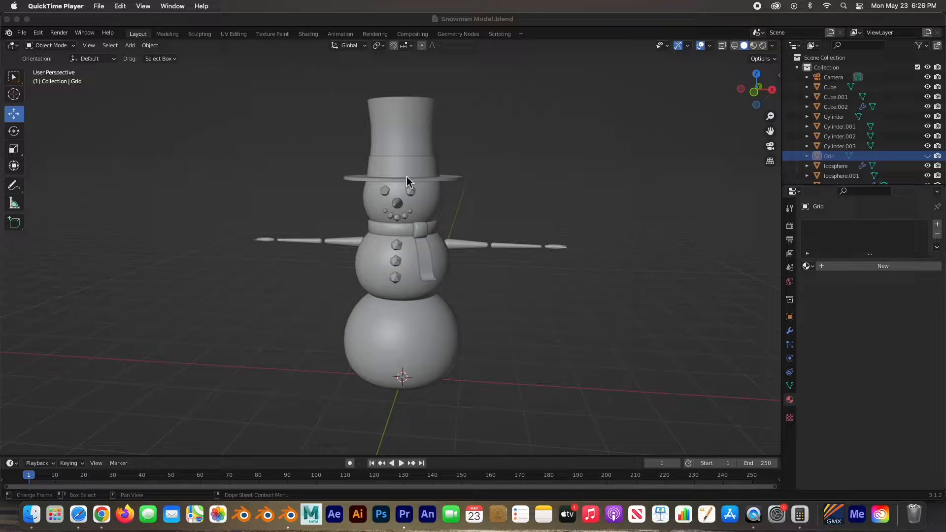
mouse_move(579, 245)
middle_down()
mouse_move(553, 258)
mouse_move(546, 245)
mouse_move(566, 245)
middle_up()
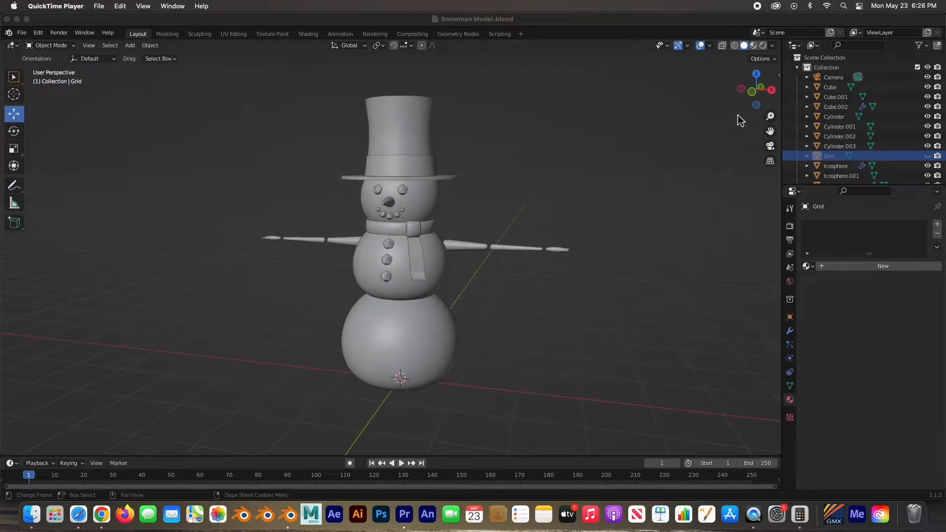
click(754, 46)
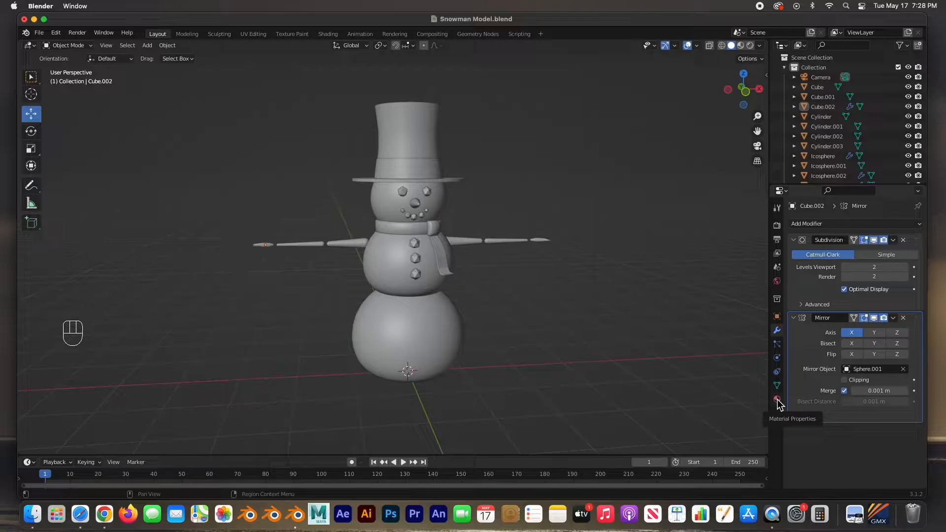
Create a new material named Snow on the snowman's bottom sphere and set its base color to pure white.
click(455, 316)
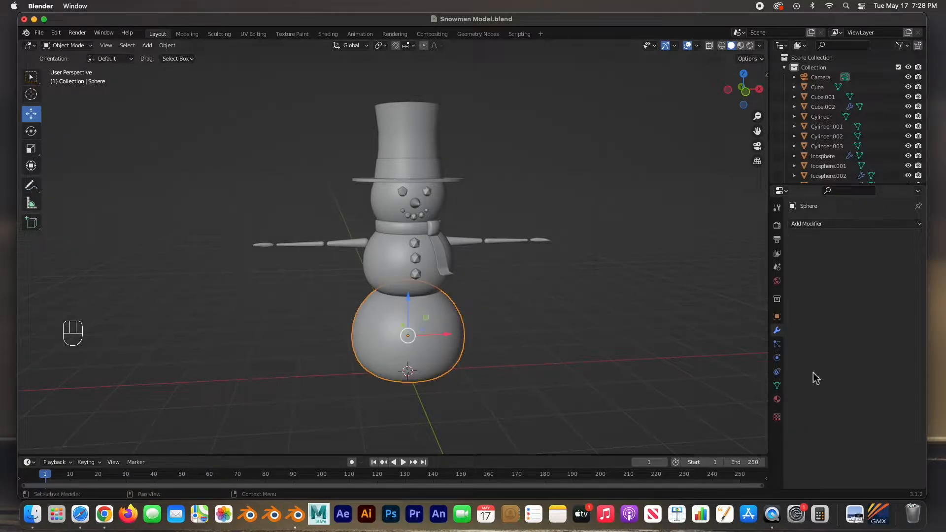
click(778, 401)
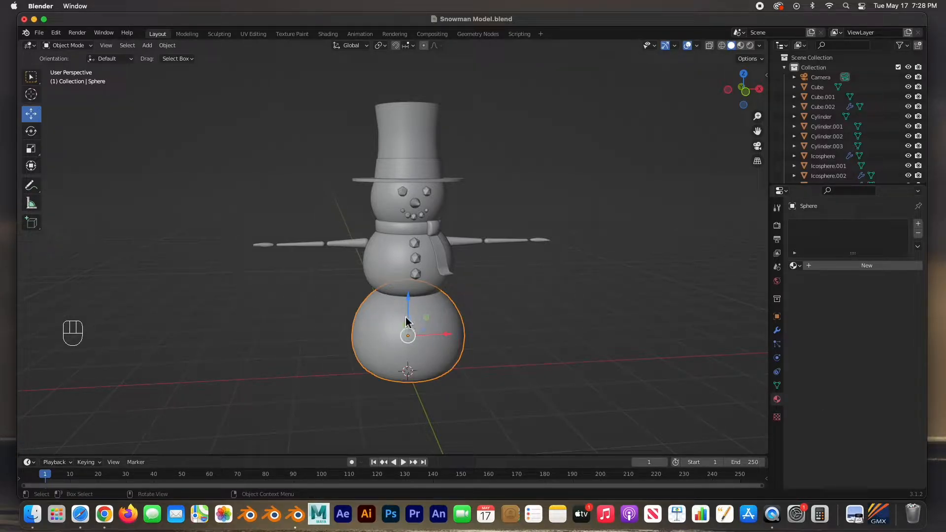
click(832, 265)
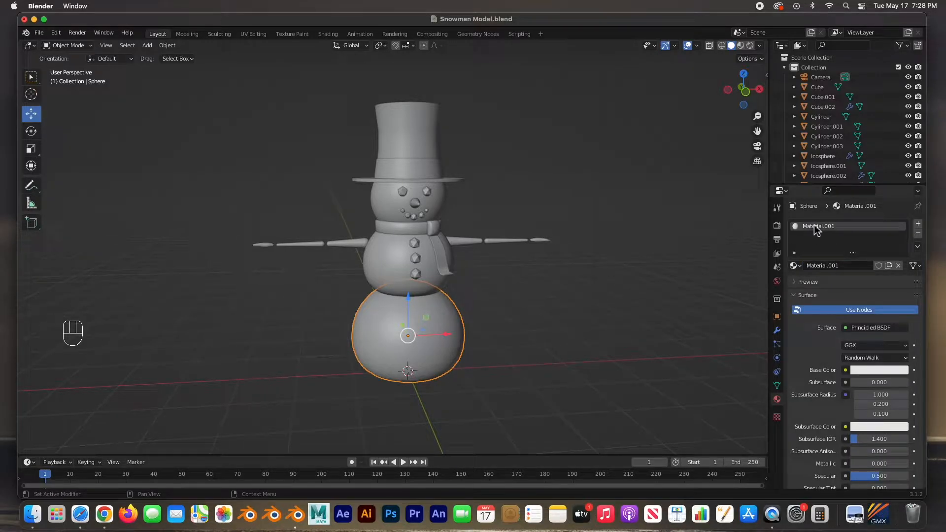
double_click(817, 227)
text(Snow)
key(Return)
click(882, 373)
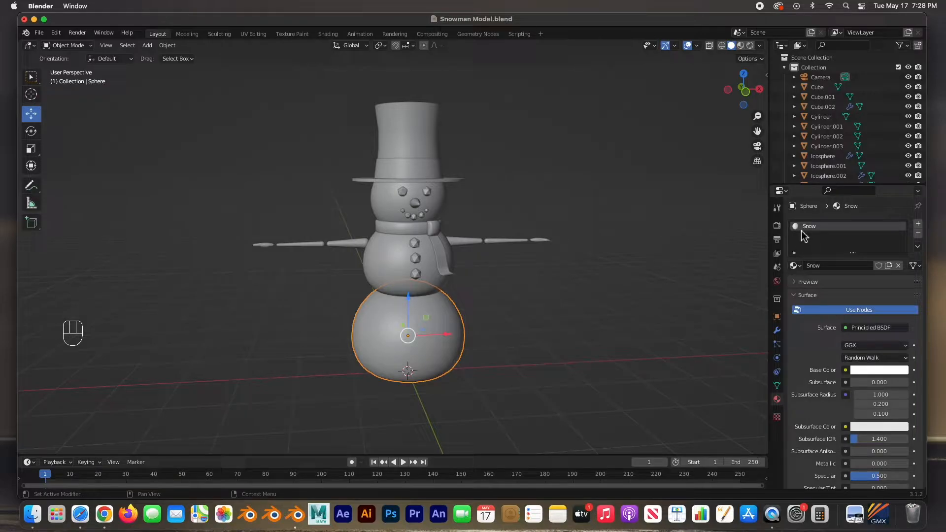
click(575, 339)
Switch the viewport to Material Preview shading and clear the selection of the bottom sphere.
click(426, 323)
click(741, 45)
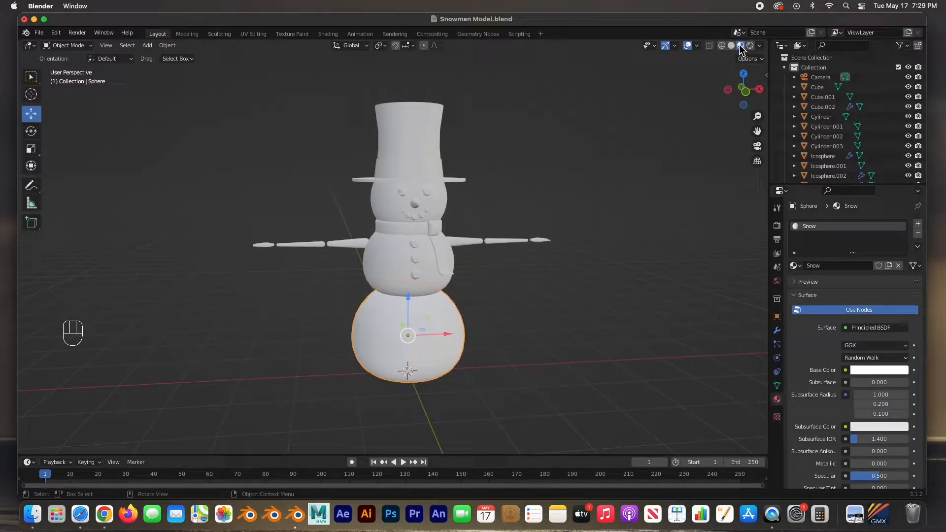
click(629, 197)
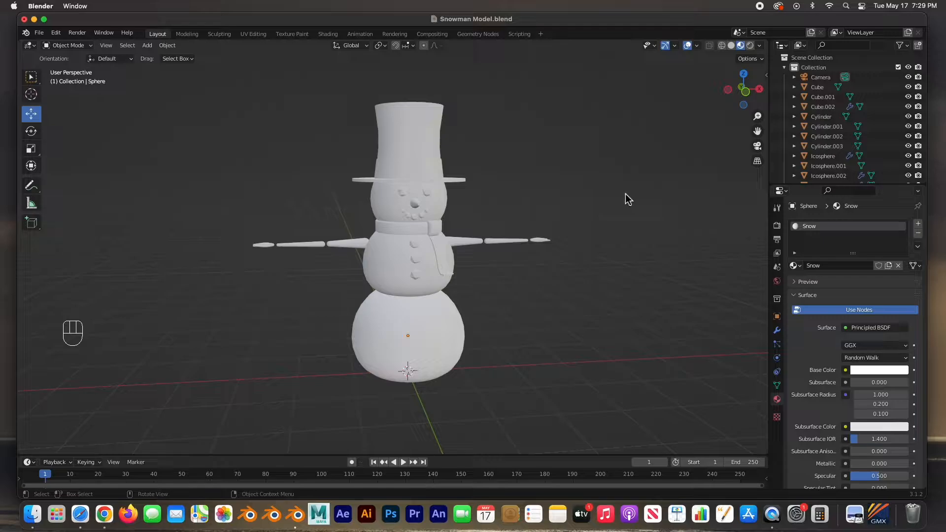
Create a new material named Hat on the top cylinder of the hat and darken its base color to near black.
click(424, 117)
click(808, 266)
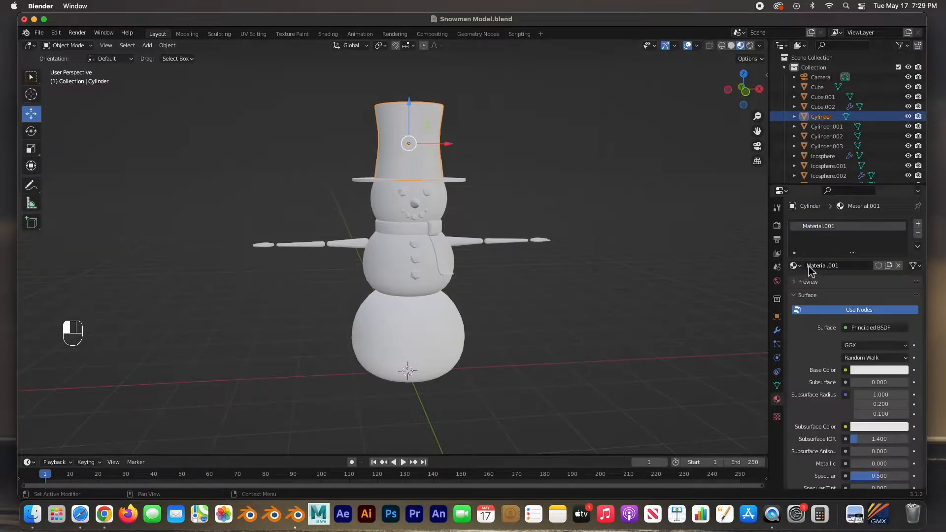
double_click(819, 227)
text(Hat)
click(803, 319)
click(886, 371)
drag(900, 235, 900, 296)
click(700, 269)
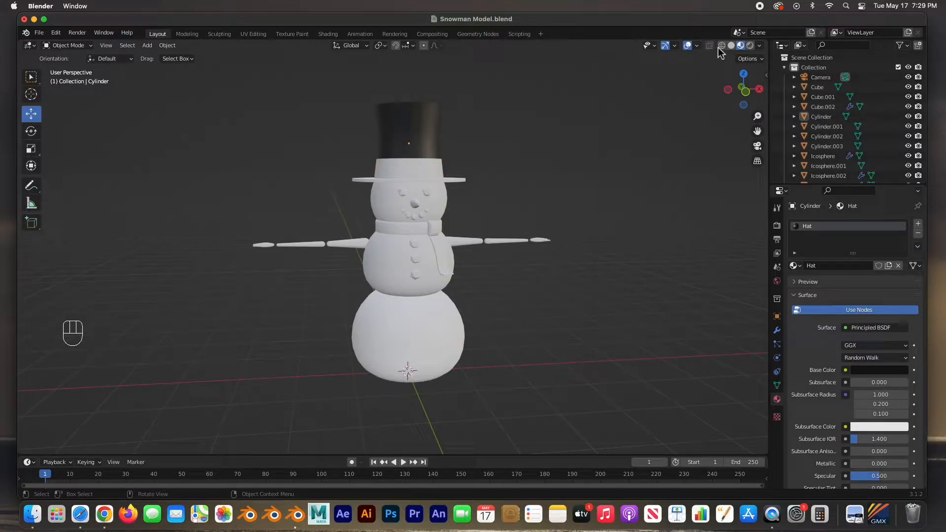
Compare the snowman in Solid shading with Material Preview shading.
click(730, 46)
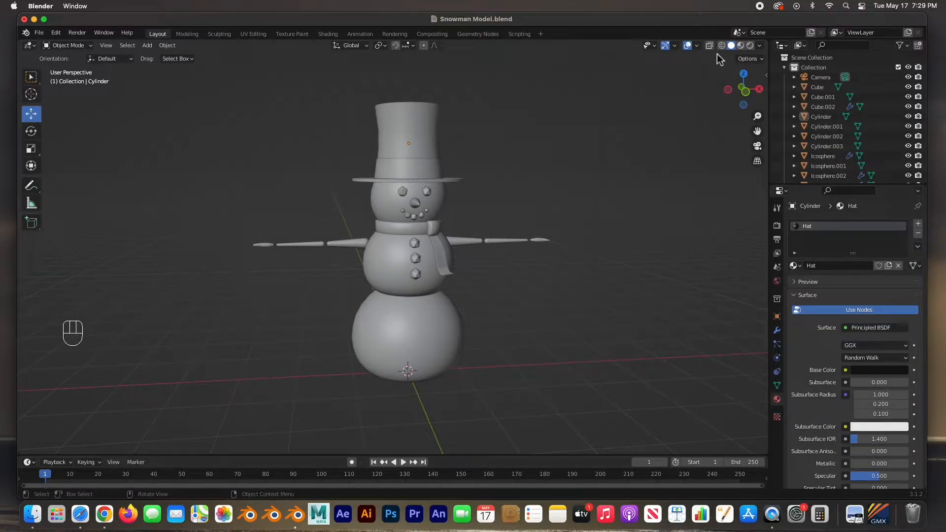
click(740, 45)
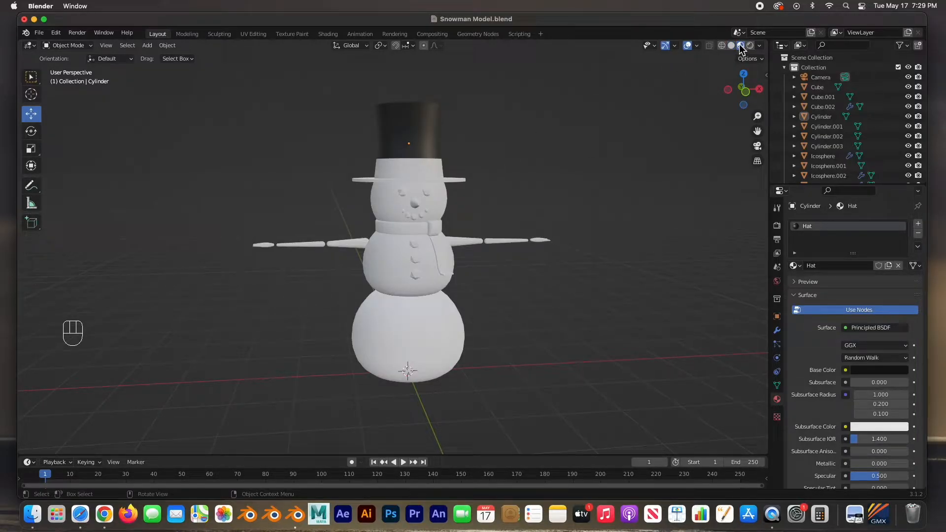
Create a new material named Hat Band on the band around the hat and set its base color to saturated red.
click(431, 165)
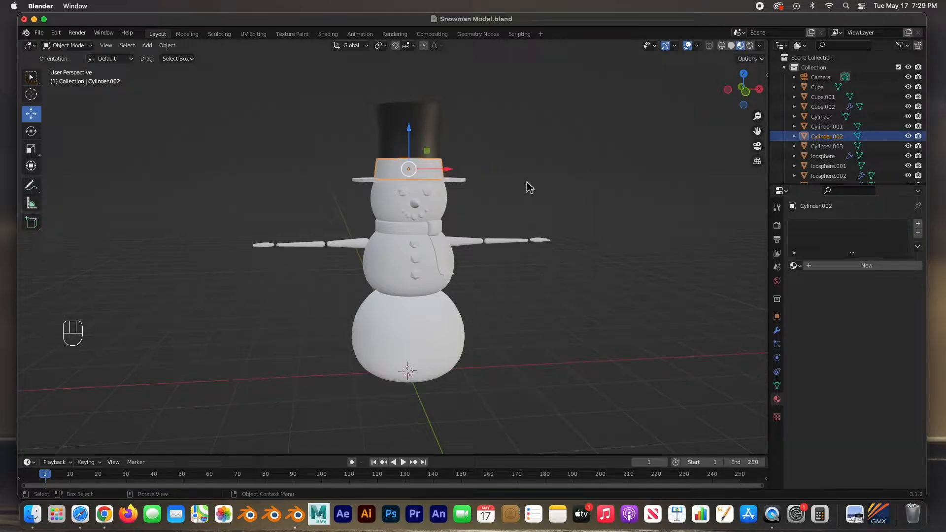
click(818, 265)
double_click(816, 227)
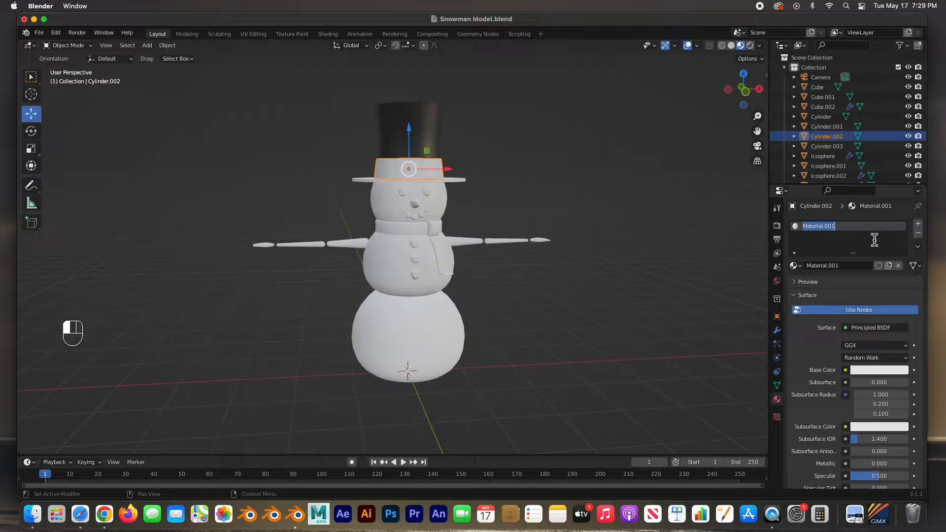
text(Hat Bar)
key(Return)
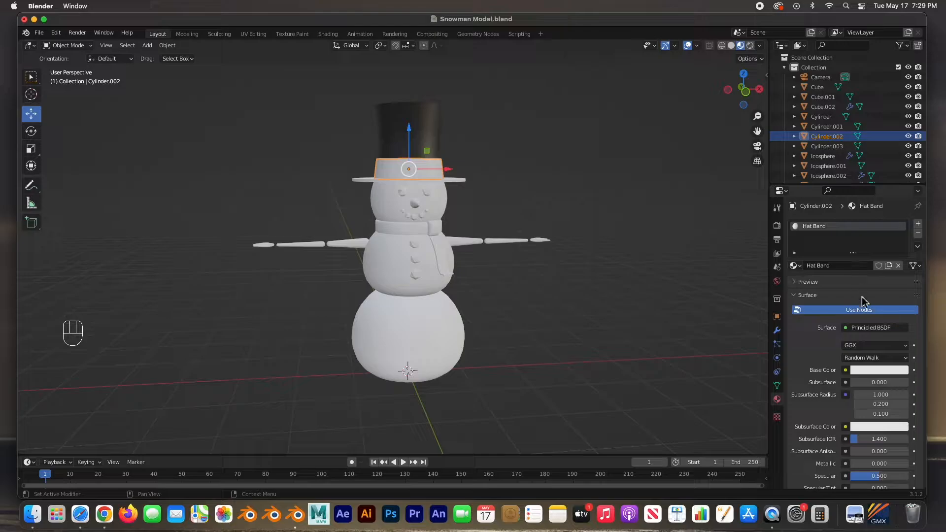
click(876, 372)
drag(856, 266, 858, 300)
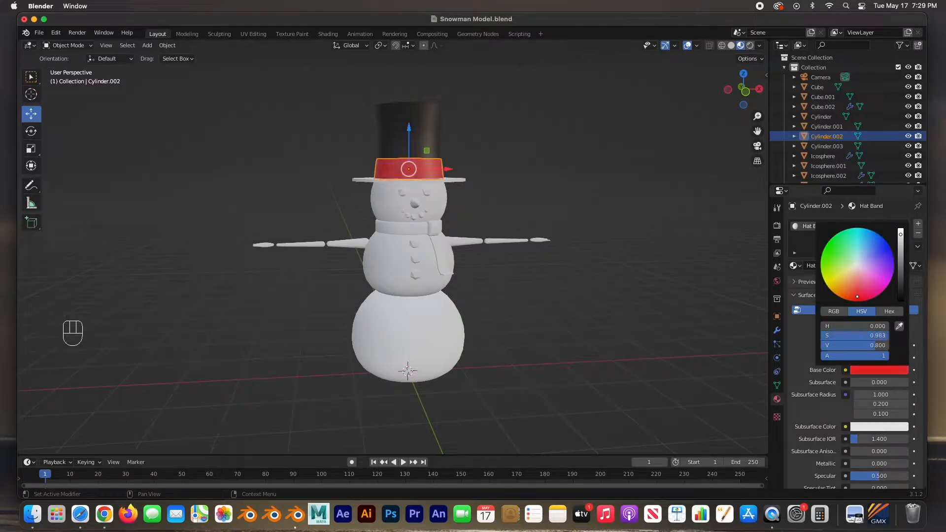
click(582, 234)
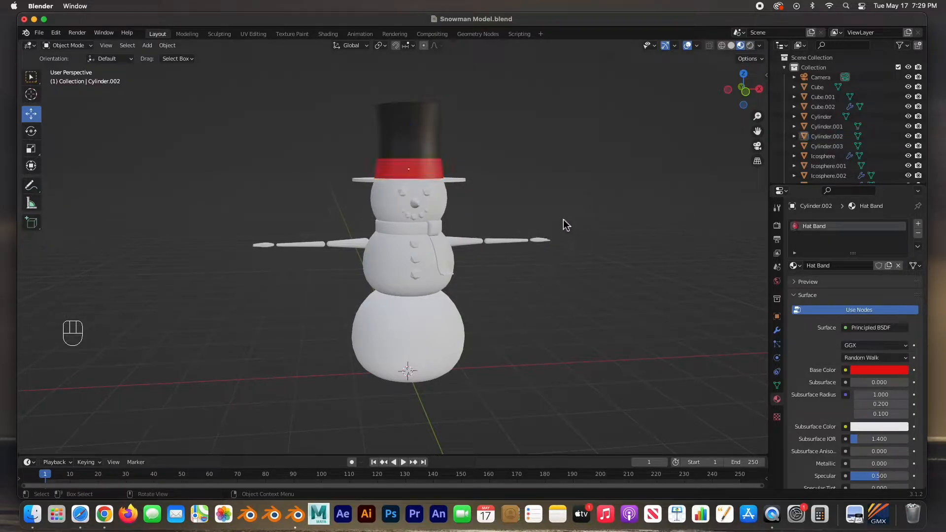
Assign the existing Hat material to the hat's brim.
click(463, 183)
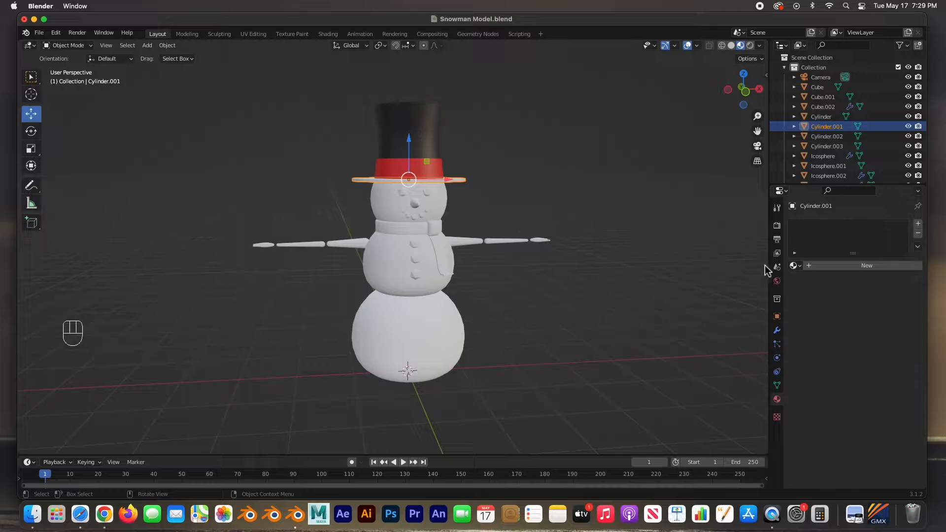
click(795, 266)
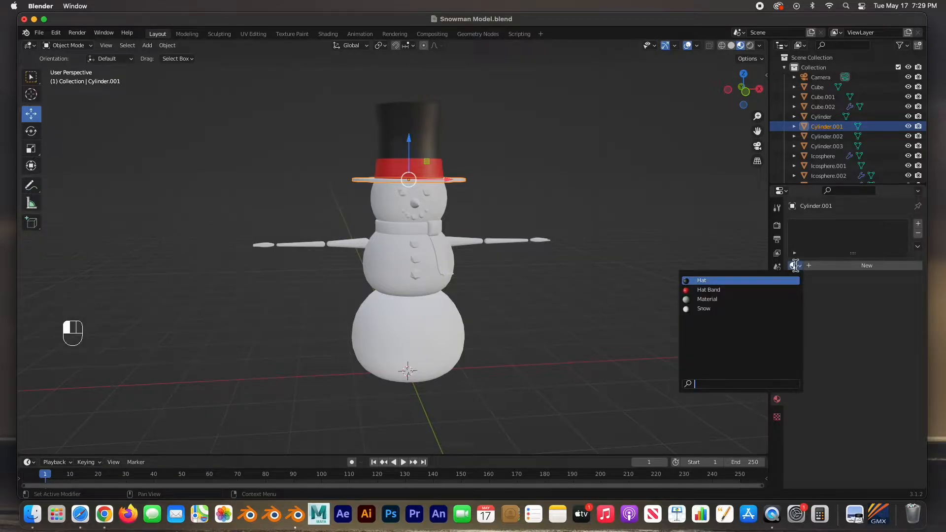
click(709, 281)
click(584, 218)
middle_drag(584, 218, 449, 219)
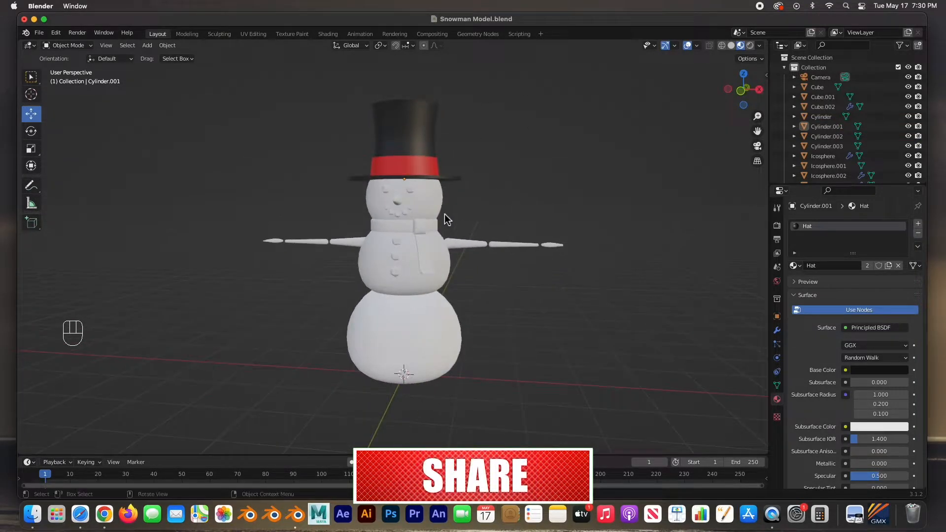
Assign the existing Snow material to the snowman's head and middle body sphere.
click(437, 205)
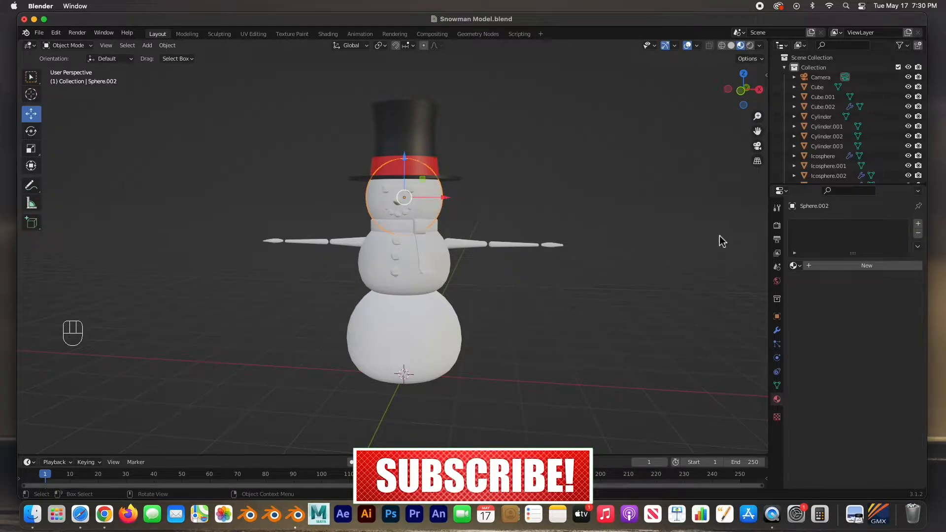
click(794, 265)
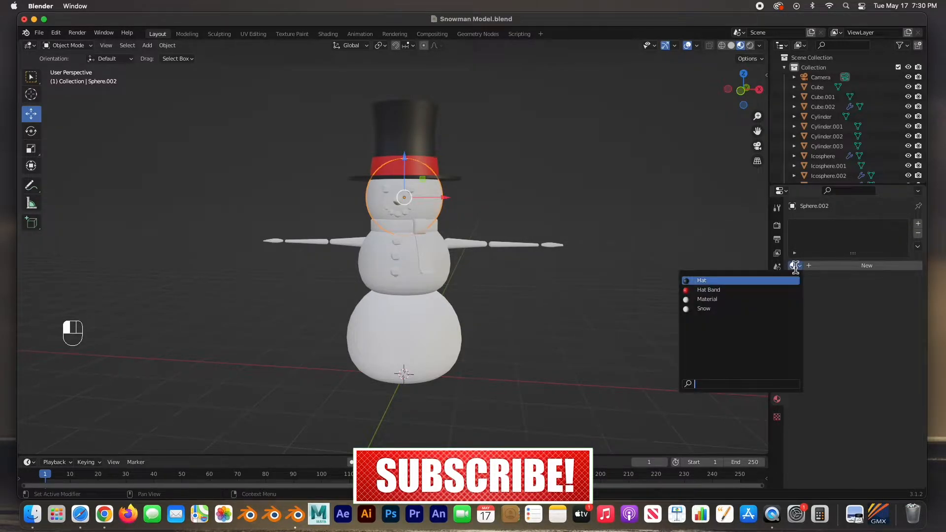
click(740, 309)
click(430, 286)
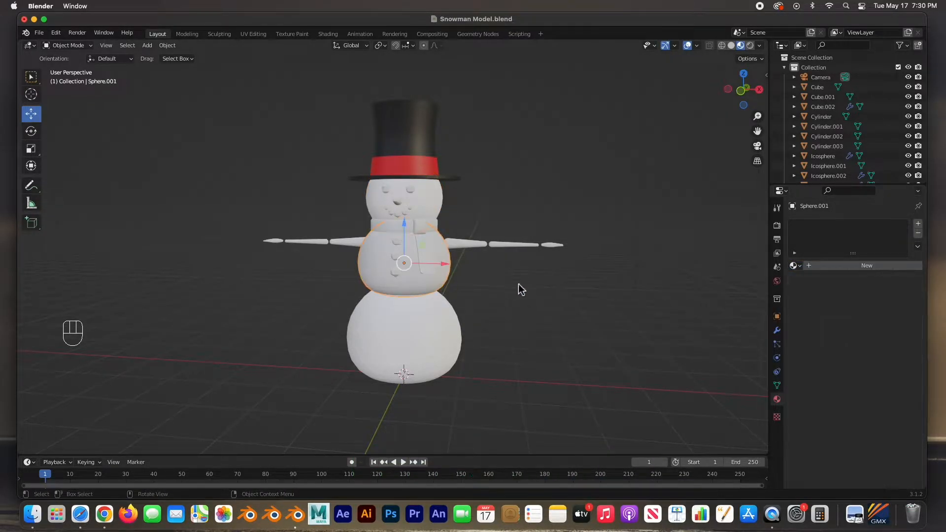
click(787, 266)
click(770, 309)
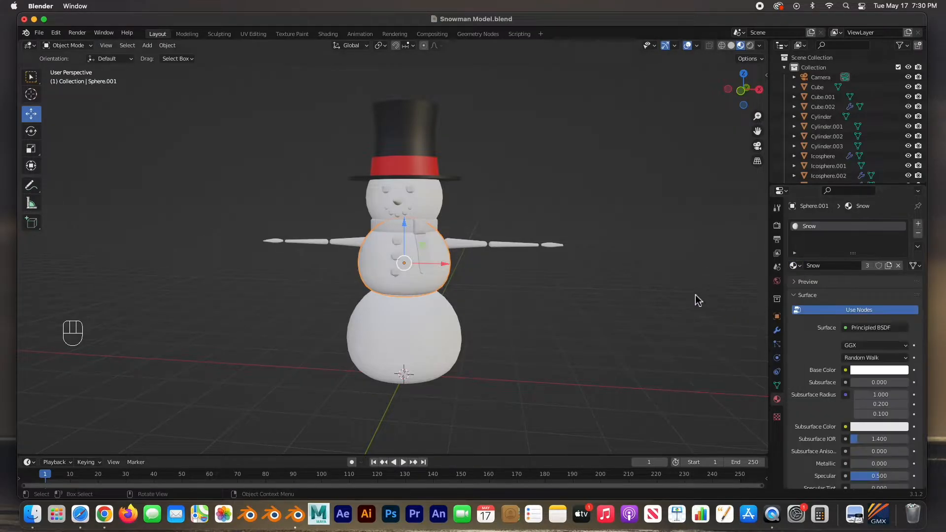
Create a new material named Rock on the snowman's eyes and darken its base color to a value of about 0.024.
scroll(513, 245, up, 3)
click(427, 132)
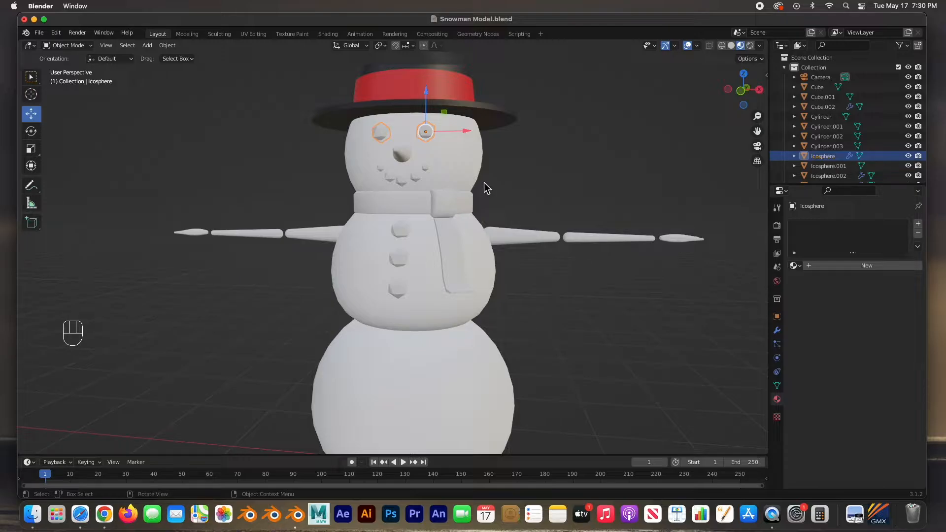
click(838, 266)
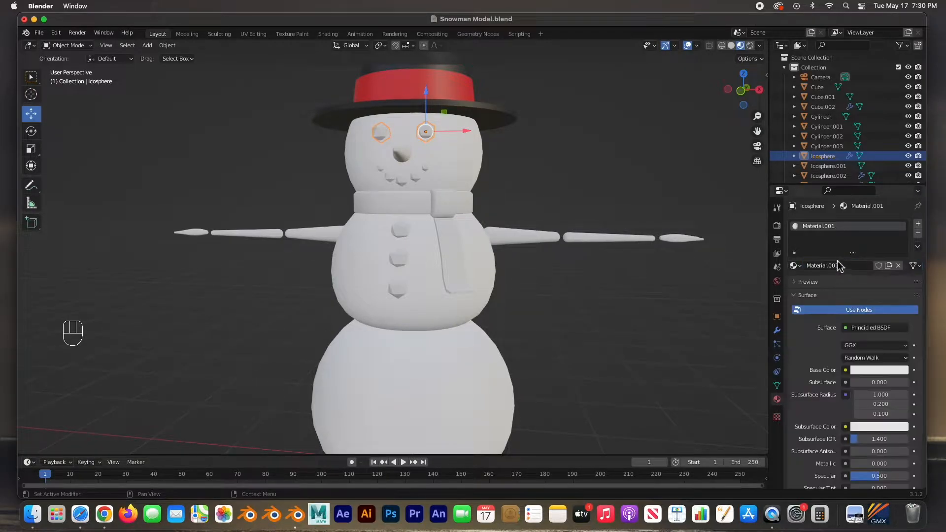
double_click(831, 226)
text(Rock)
key(Return)
click(878, 372)
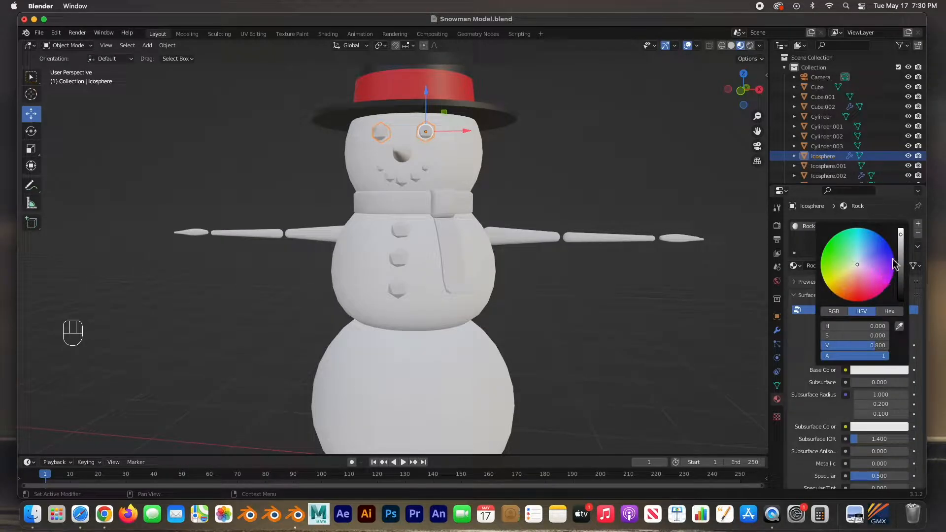
drag(901, 234, 901, 284)
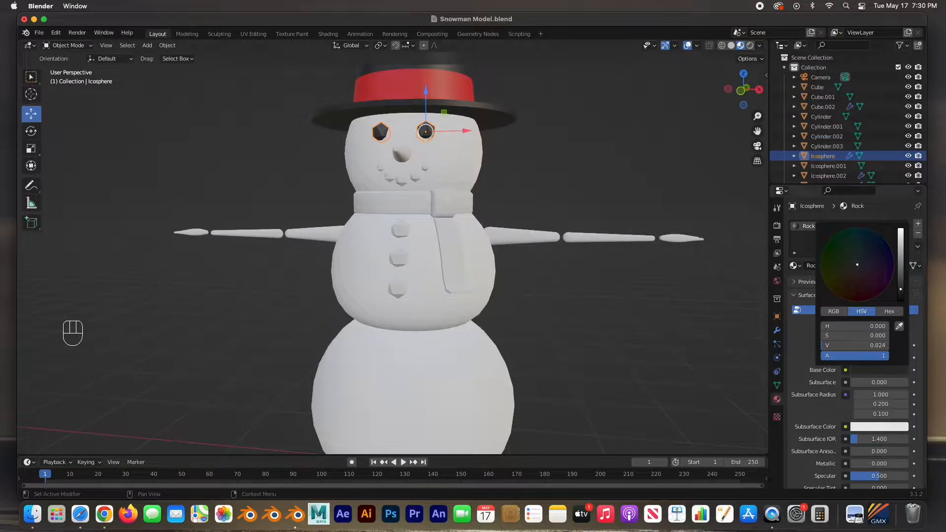
click(614, 184)
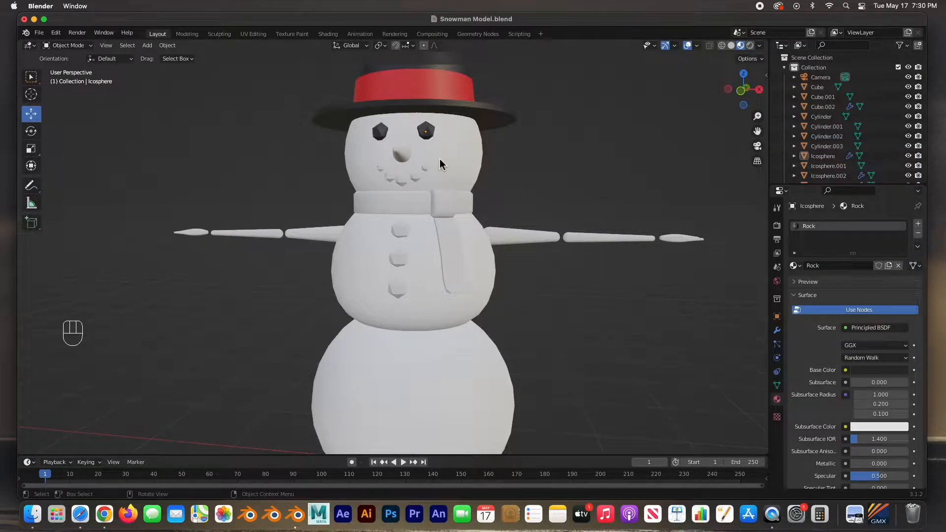
Select the mouth pieces and three body buttons, assign the Rock material to the lowest button, and copy it to the whole selection.
click(425, 171)
shift+click(416, 178)
shift+click(402, 186)
shift+click(402, 231)
shift+click(398, 258)
shift+click(399, 288)
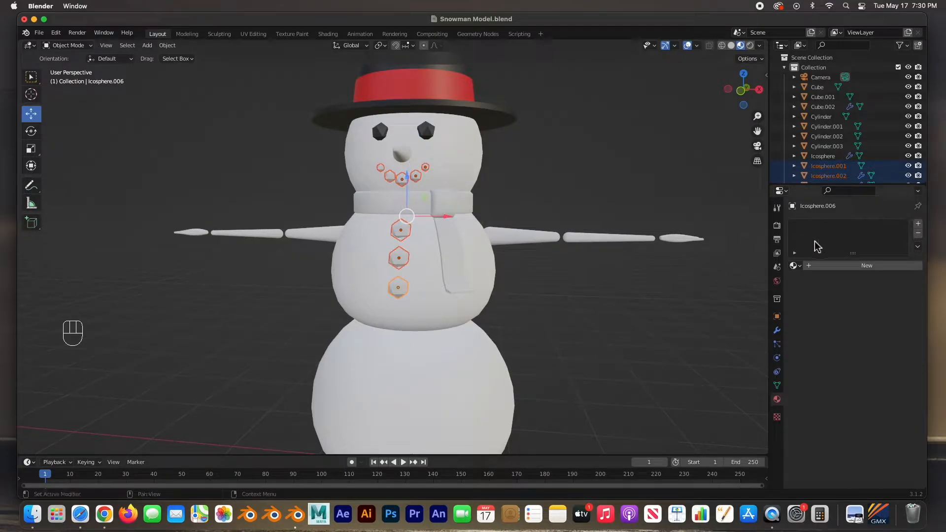
click(795, 266)
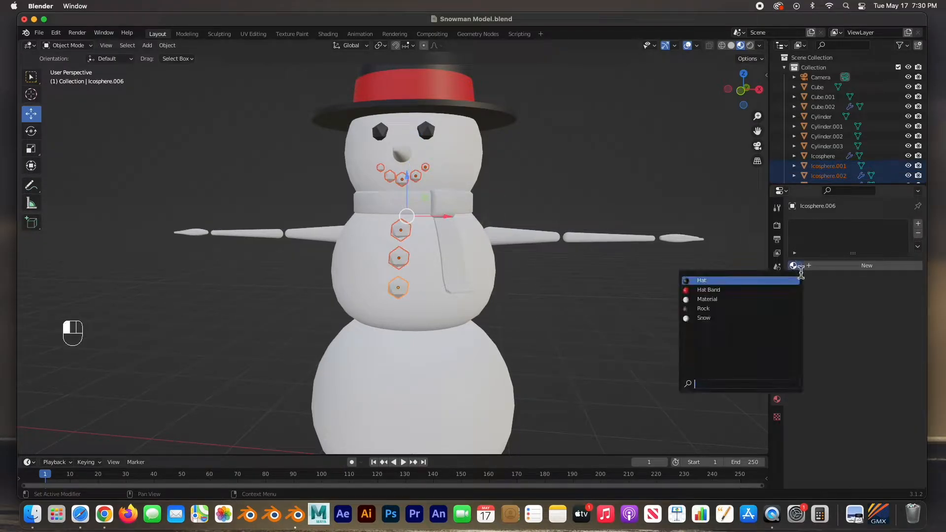
click(729, 308)
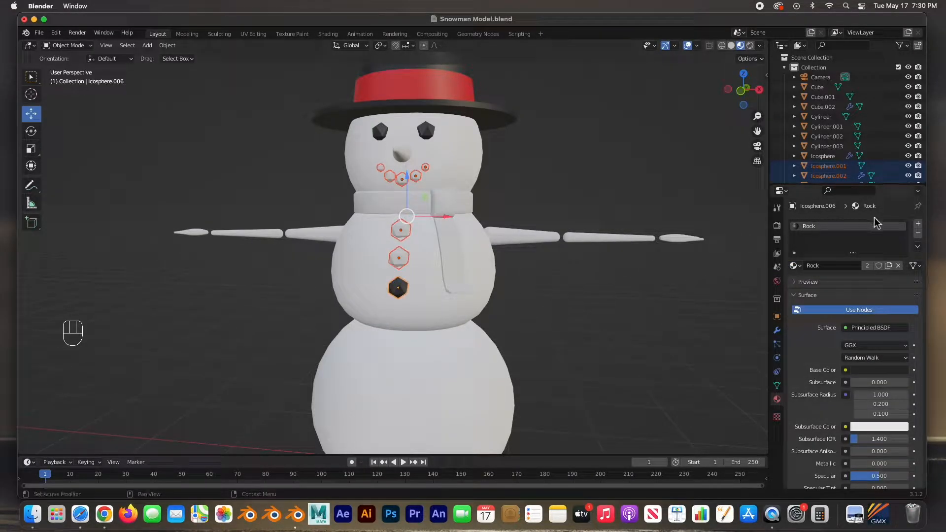
click(919, 248)
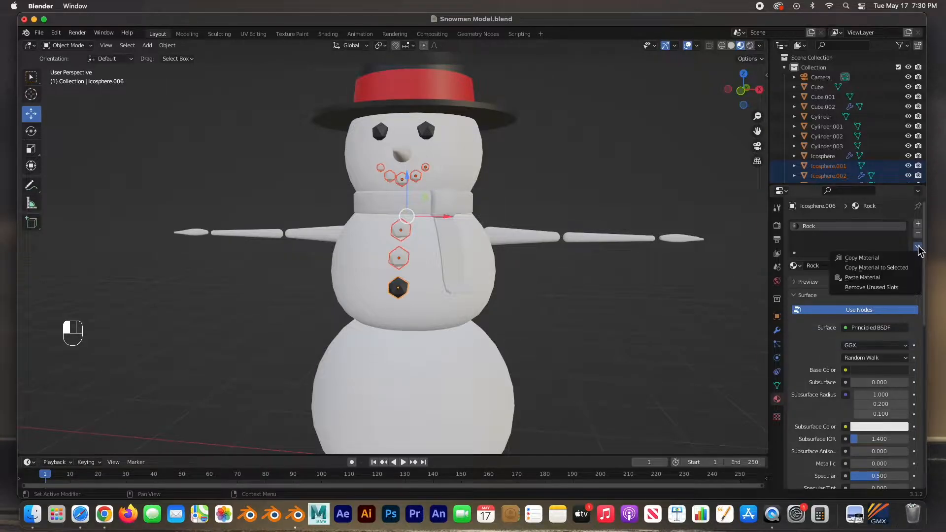
click(879, 269)
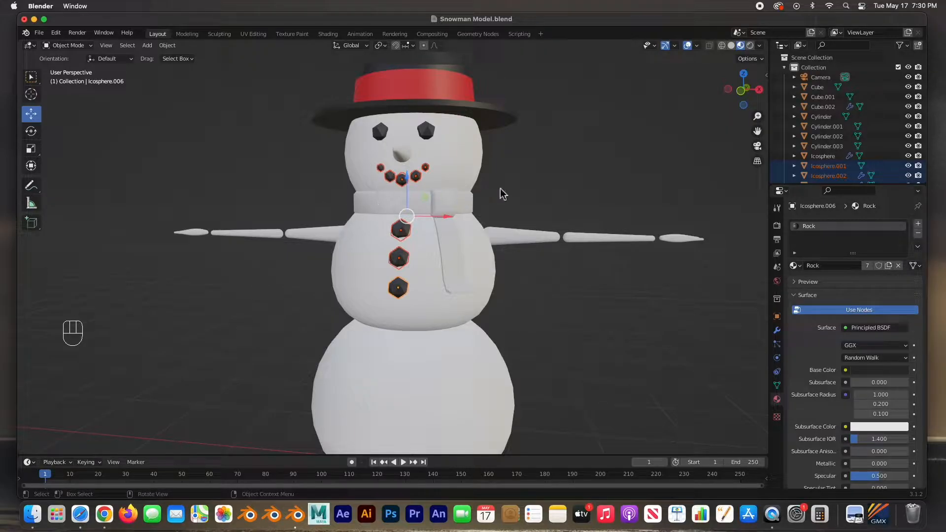
Create a new material named Carrot on the snowman's nose and set its base color to orange.
click(402, 153)
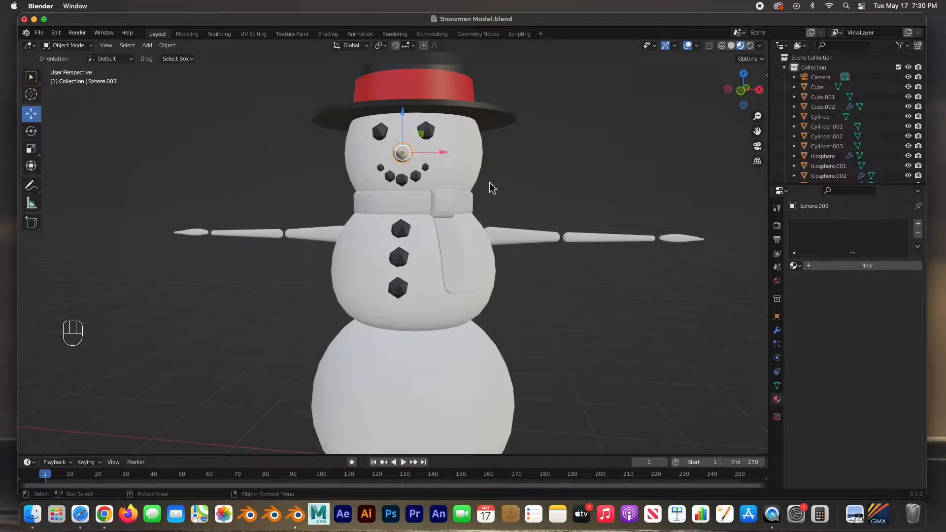
click(818, 269)
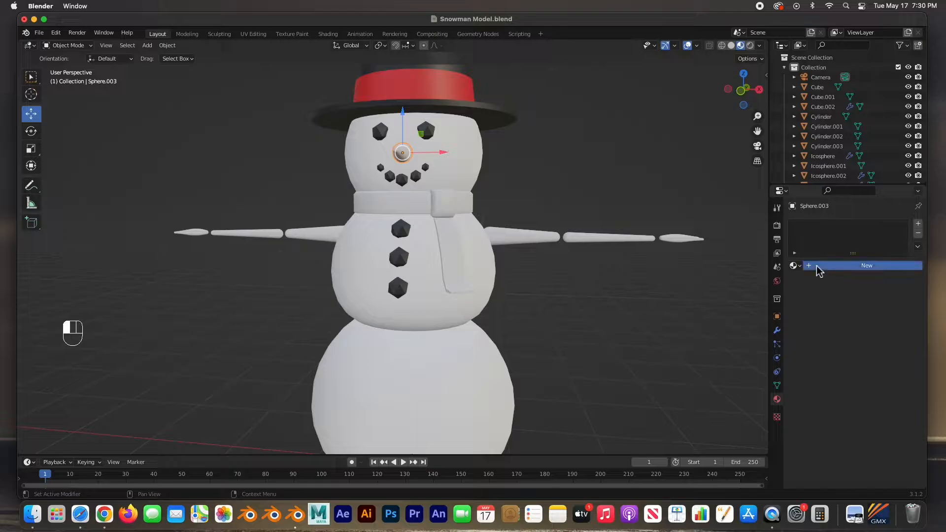
double_click(825, 229)
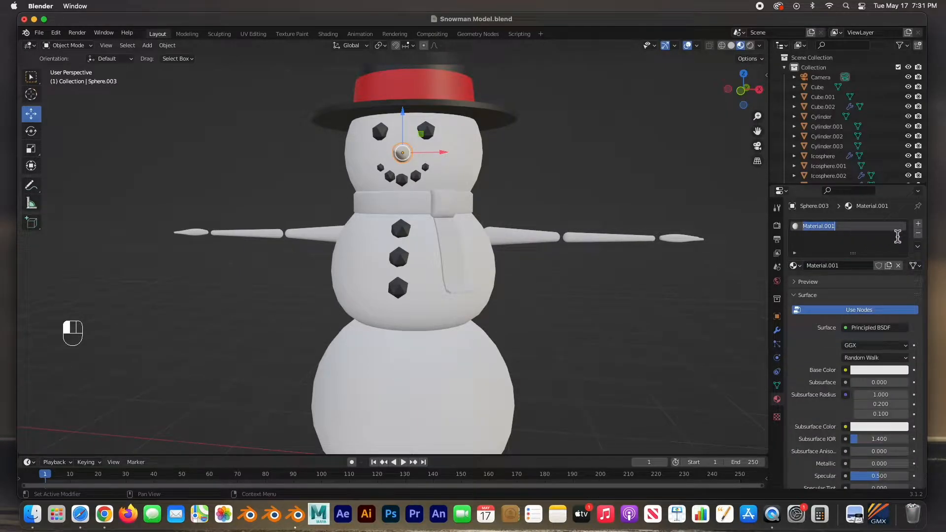
text(Carrot)
key(Return)
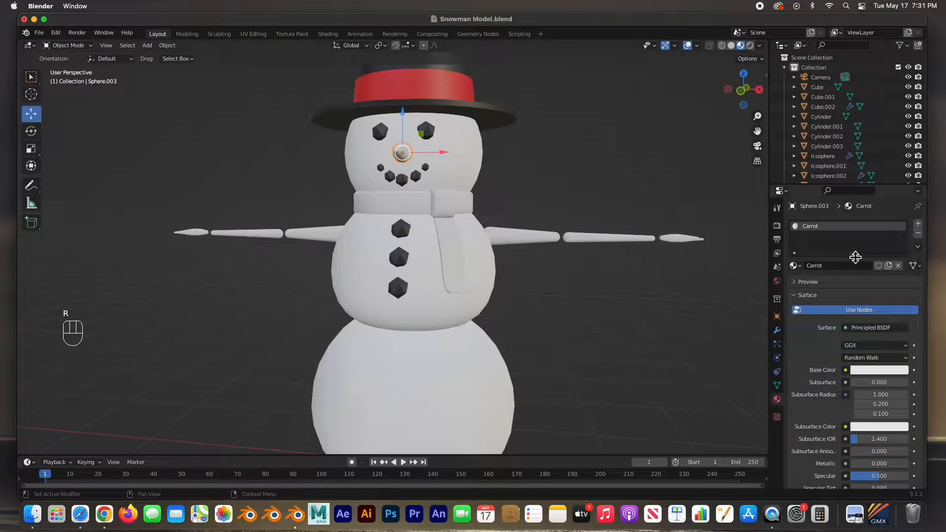
click(872, 370)
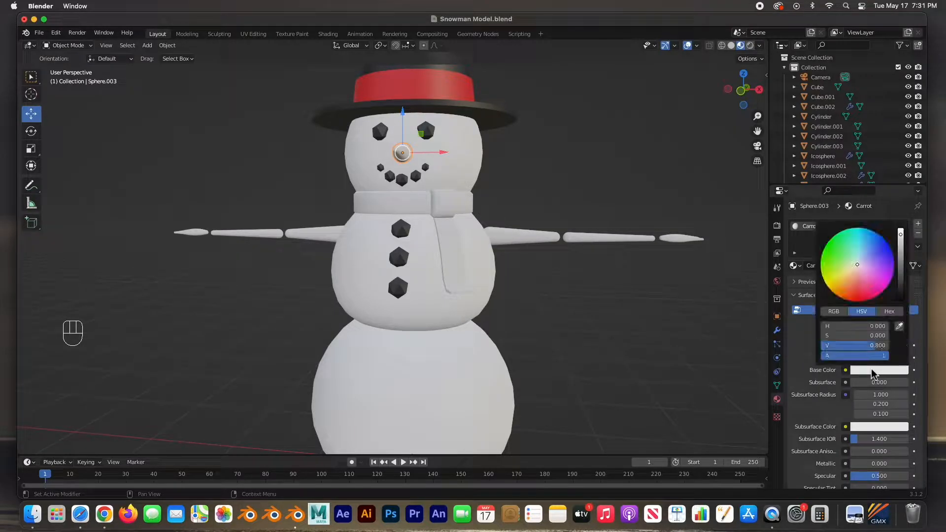
click(853, 272)
drag(853, 273, 848, 286)
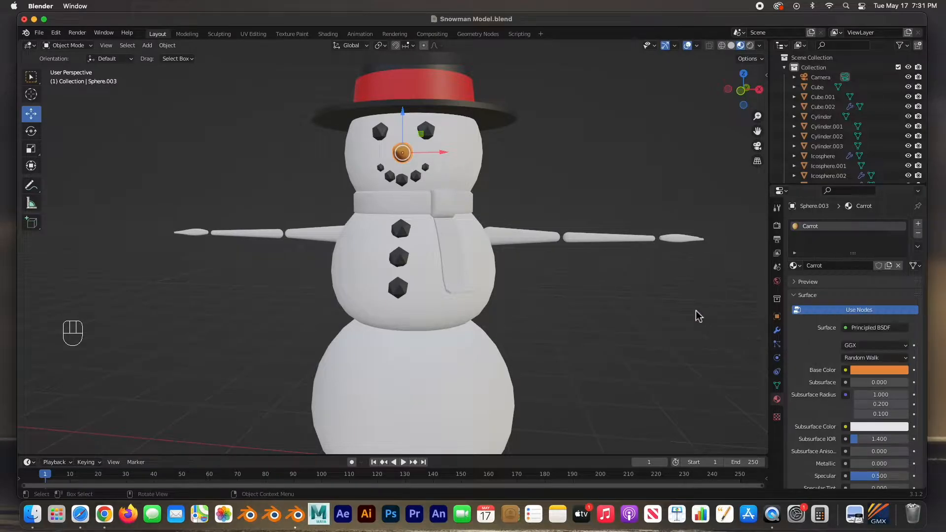
Create a new material named Arm on the upper arms and set its base color to a dark brown.
middle_drag(462, 155, 523, 241)
click(524, 243)
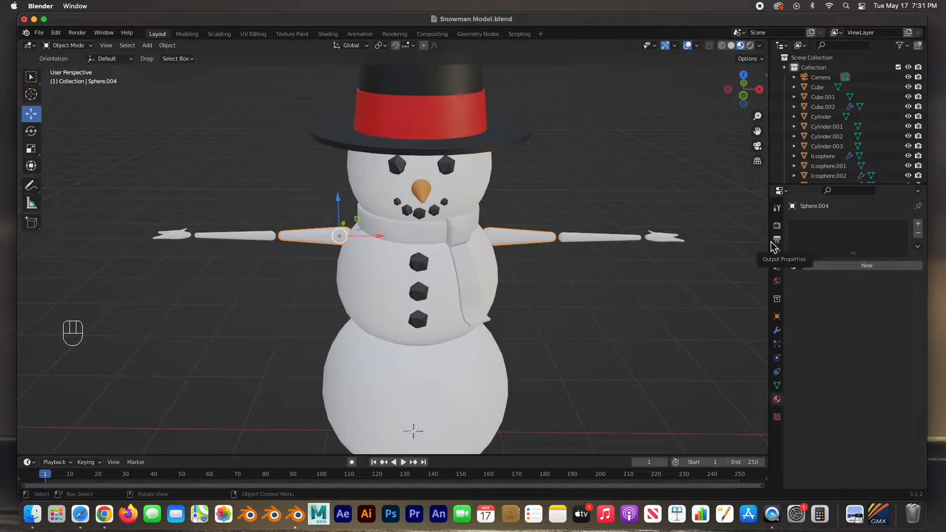
click(834, 266)
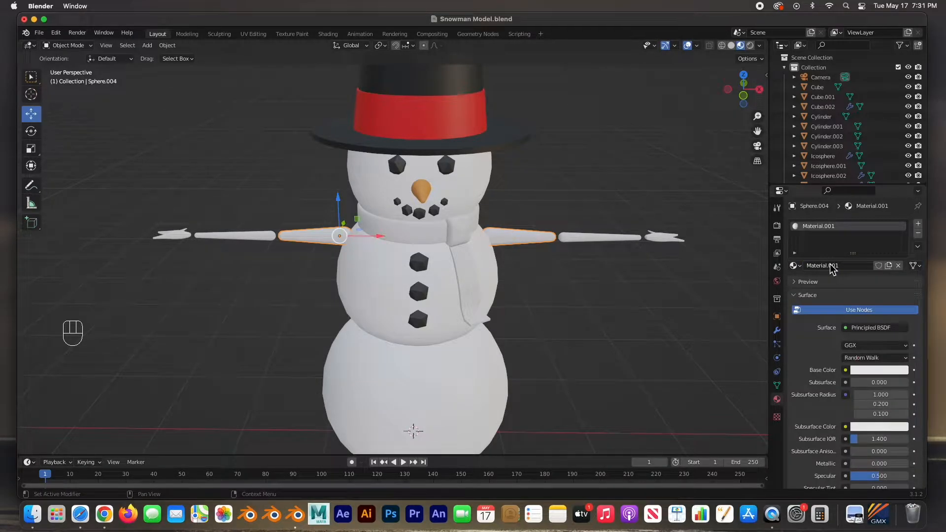
double_click(816, 227)
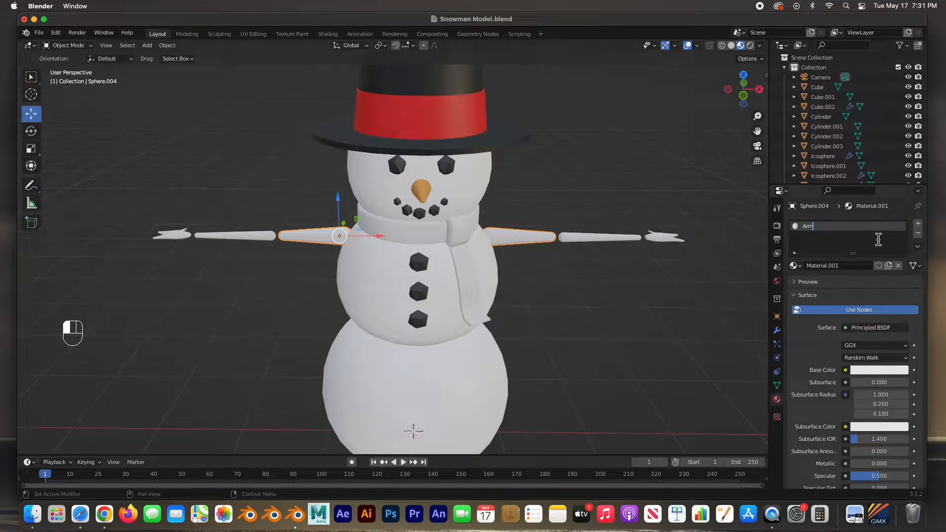
key(Return)
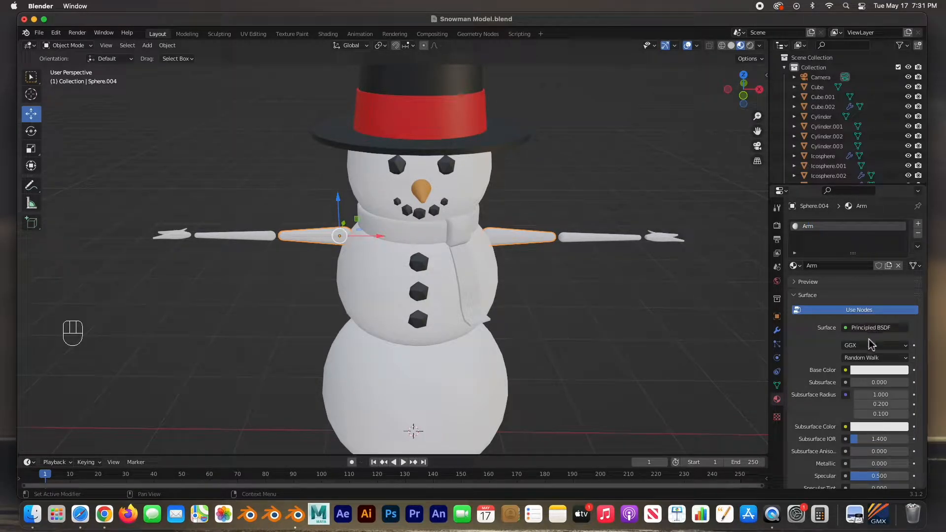
click(873, 371)
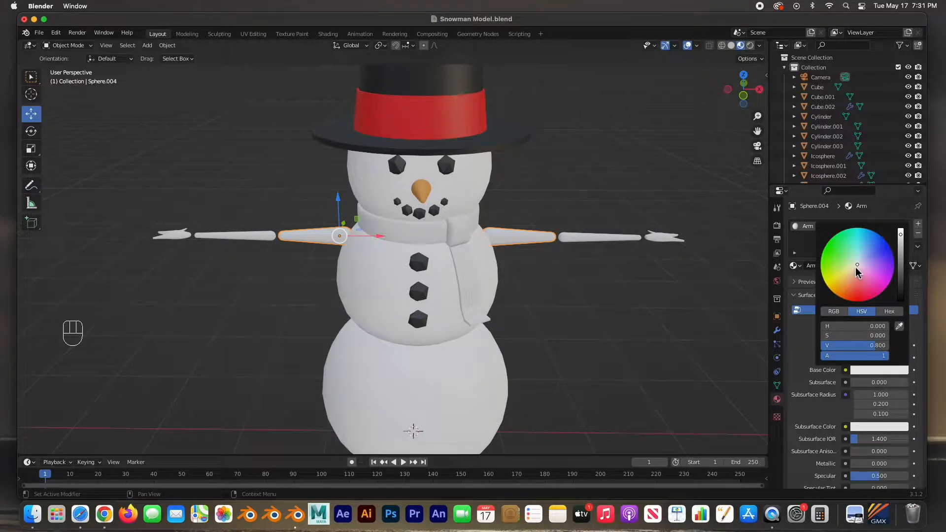
drag(859, 266, 847, 285)
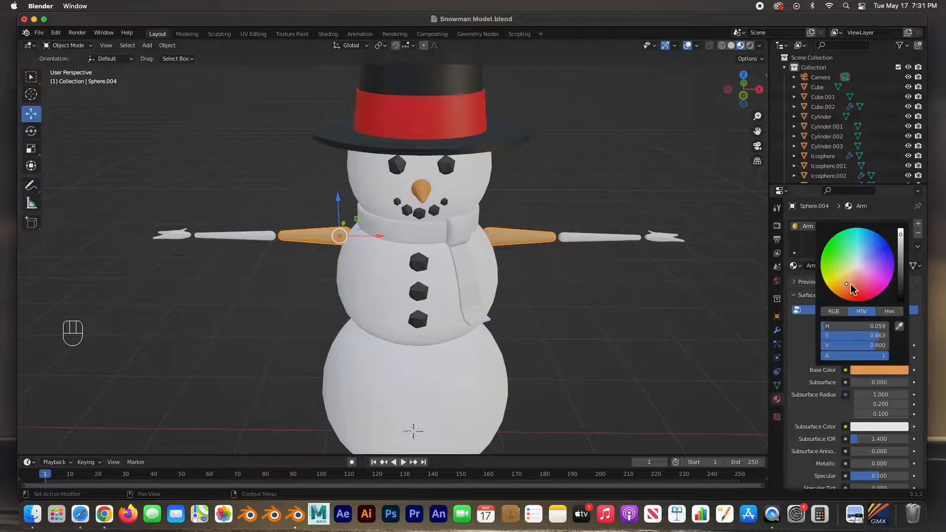
drag(901, 232, 901, 265)
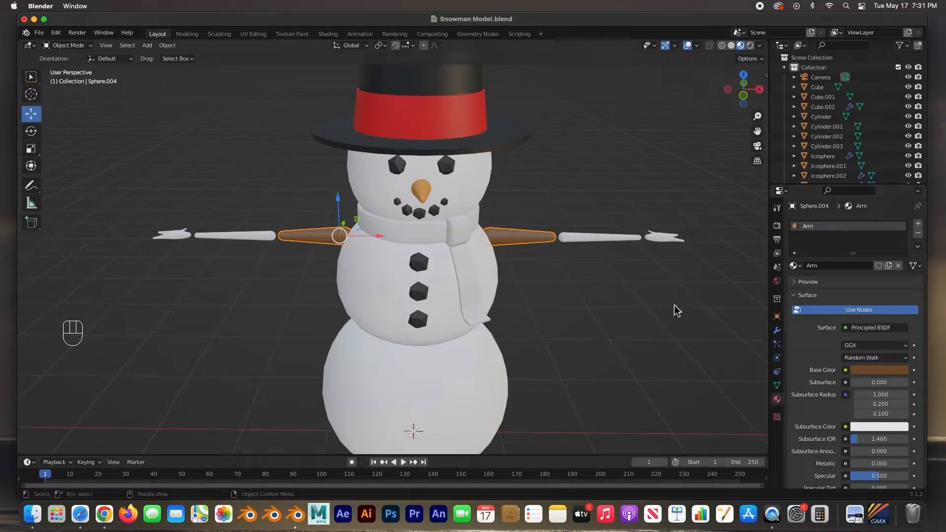
Select the forearms and hands, assign the existing Arm material to the hands, and copy it to the whole selection.
click(614, 241)
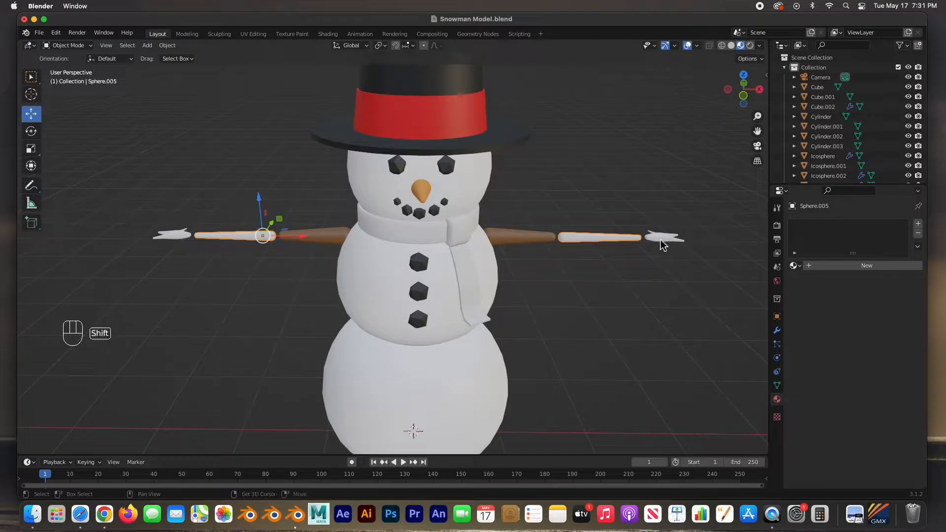
click(795, 266)
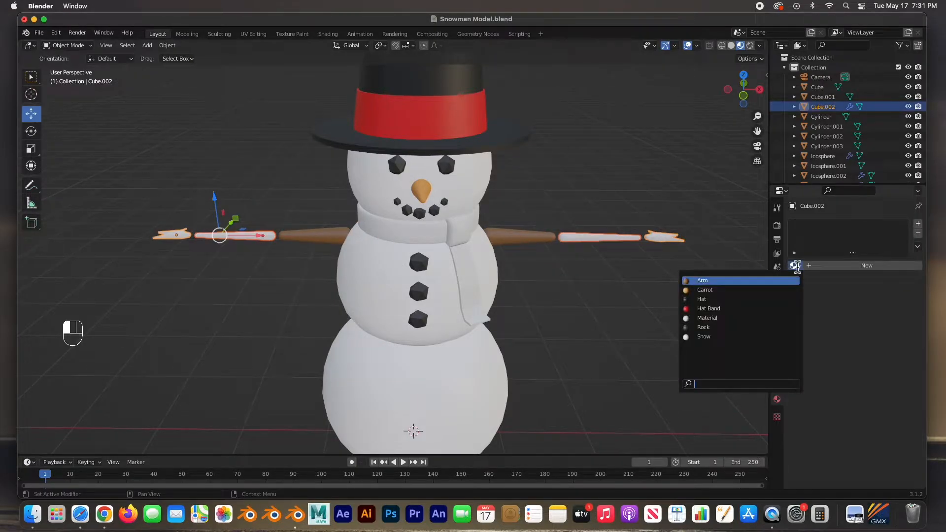
click(751, 280)
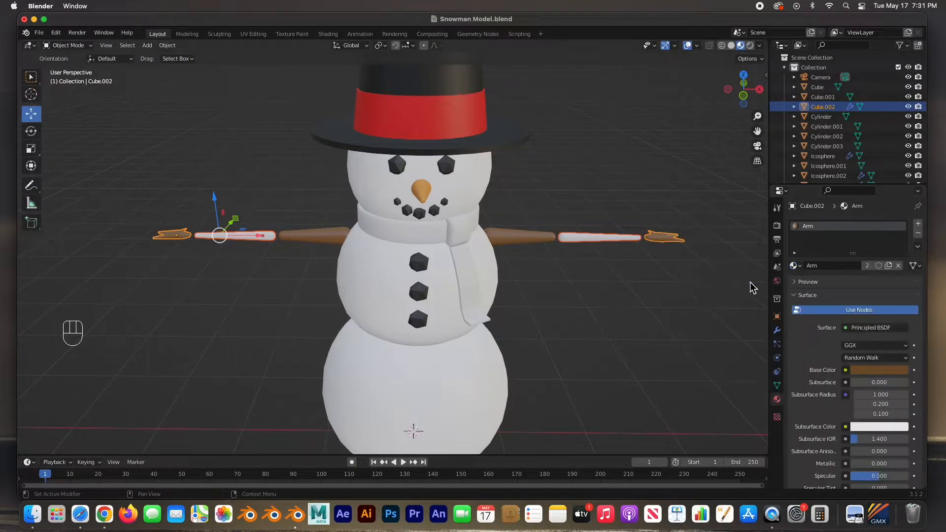
click(918, 247)
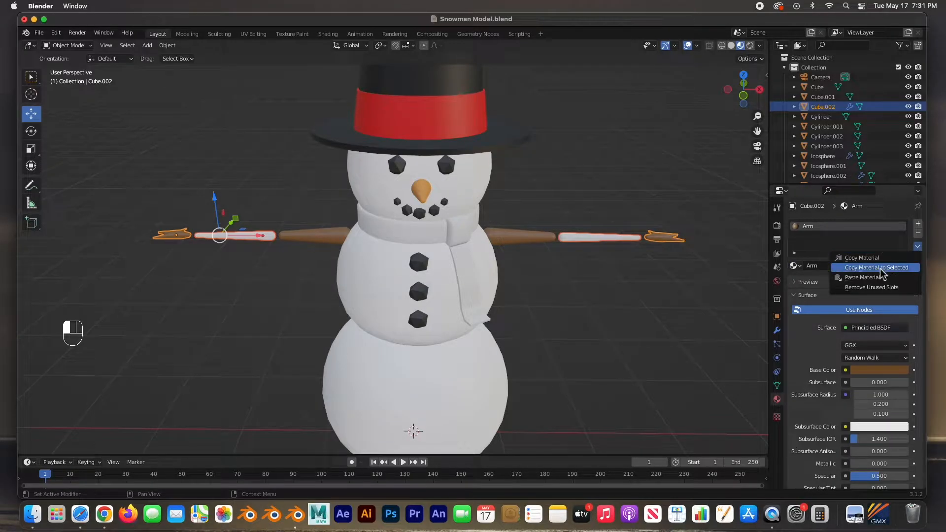
click(862, 269)
click(672, 296)
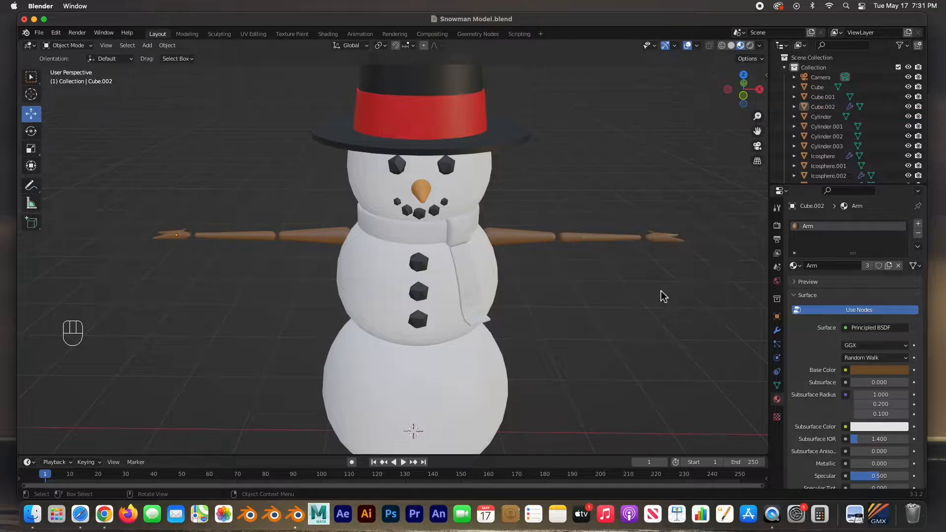
Hide the snowman's head, nose and mouth pieces.
scroll(613, 296, down, 3)
scroll(613, 296, up, 3)
mouse_move(483, 211)
middle_down()
mouse_move(498, 220)
mouse_move(467, 213)
mouse_move(500, 213)
middle_up()
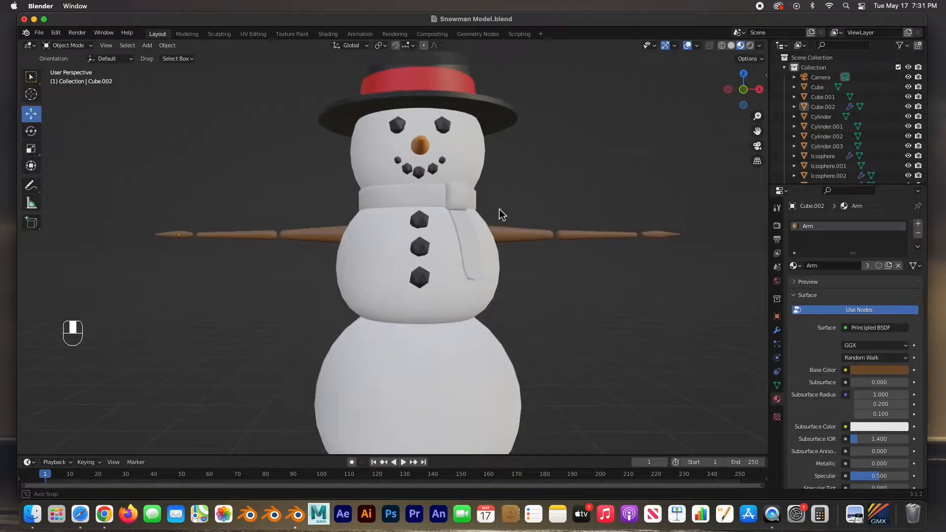
click(458, 168)
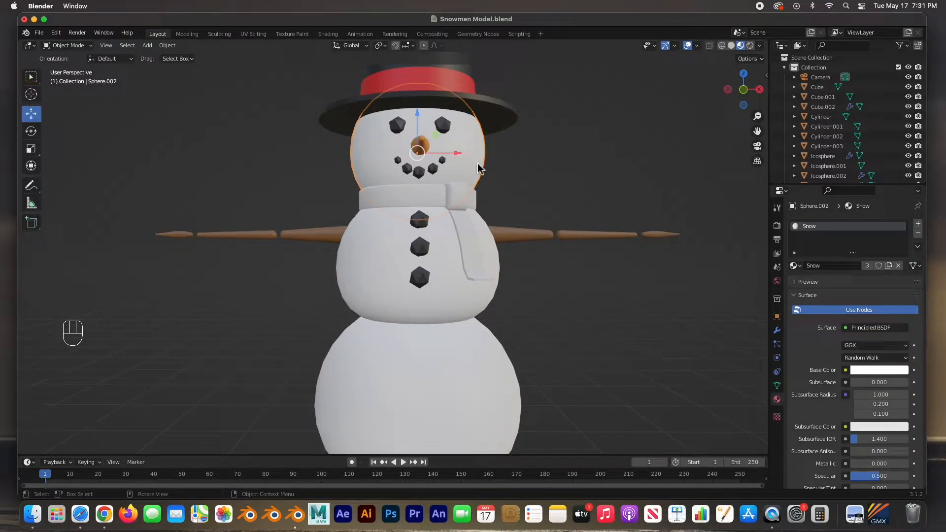
key(h)
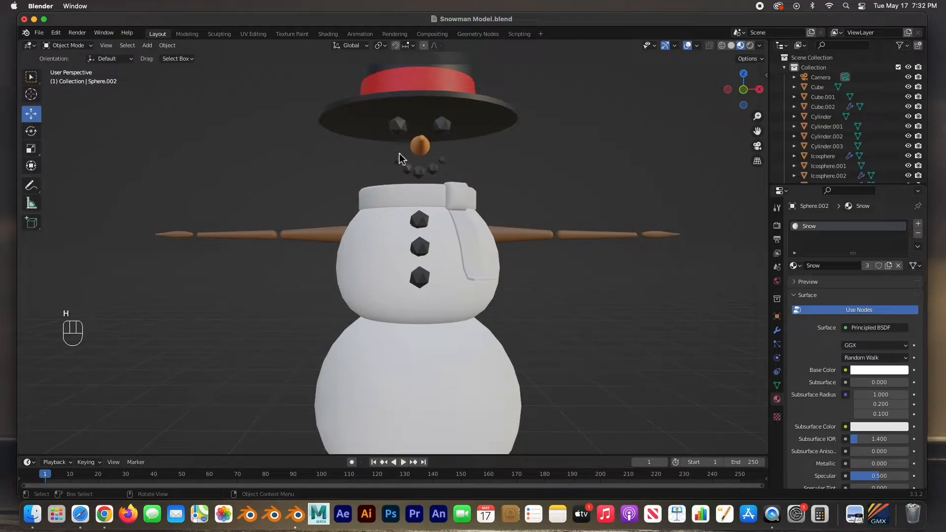
drag(377, 149, 461, 188)
key(h)
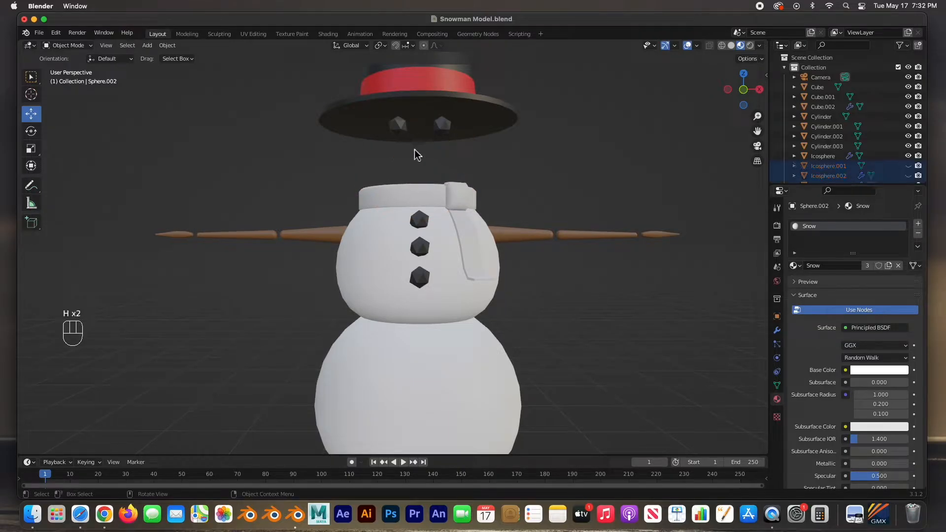
Hide the hat, eyes, arms, hands, buttons and remaining body spheres so that only the scarf pieces stay in view.
drag(318, 78, 514, 138)
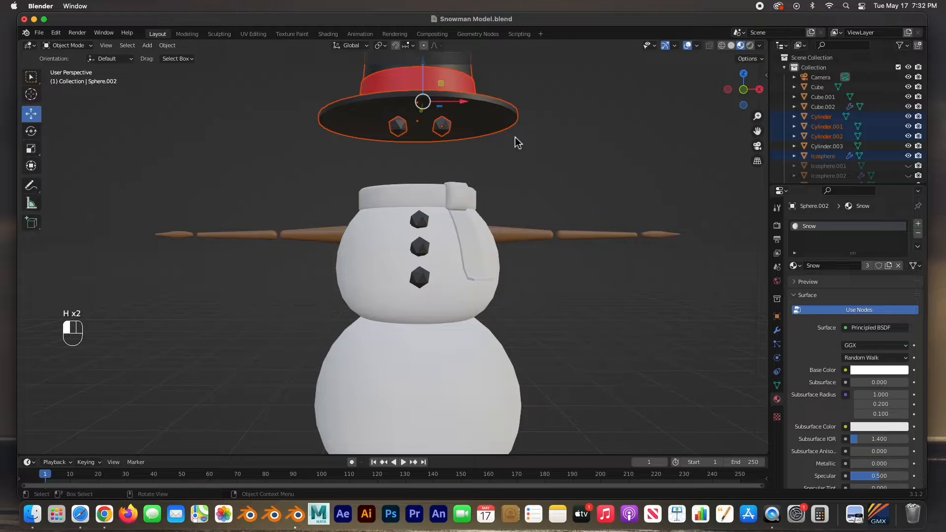
key(h)
drag(292, 227, 360, 272)
key(h)
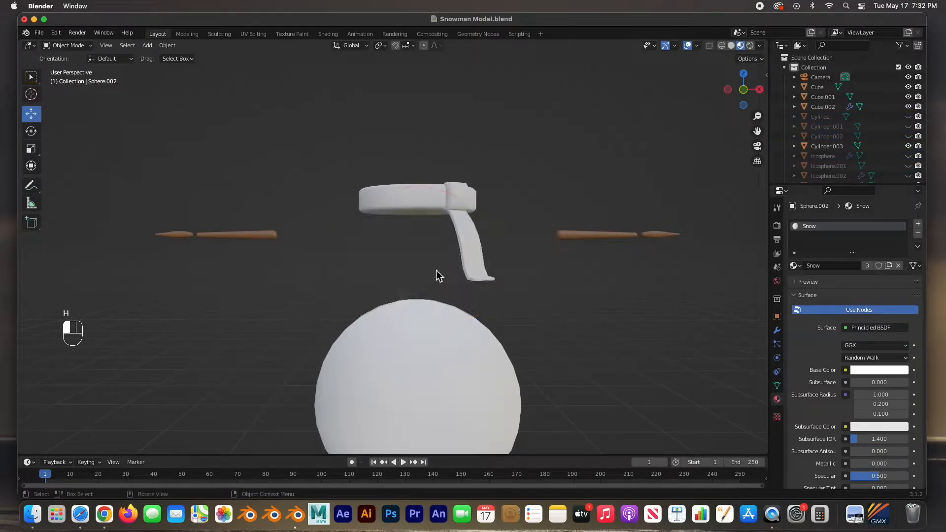
drag(144, 226, 374, 397)
key(h)
Select the scarf's neck ring.
scroll(458, 221, up, 3)
middle_drag(452, 220, 445, 247)
click(446, 245)
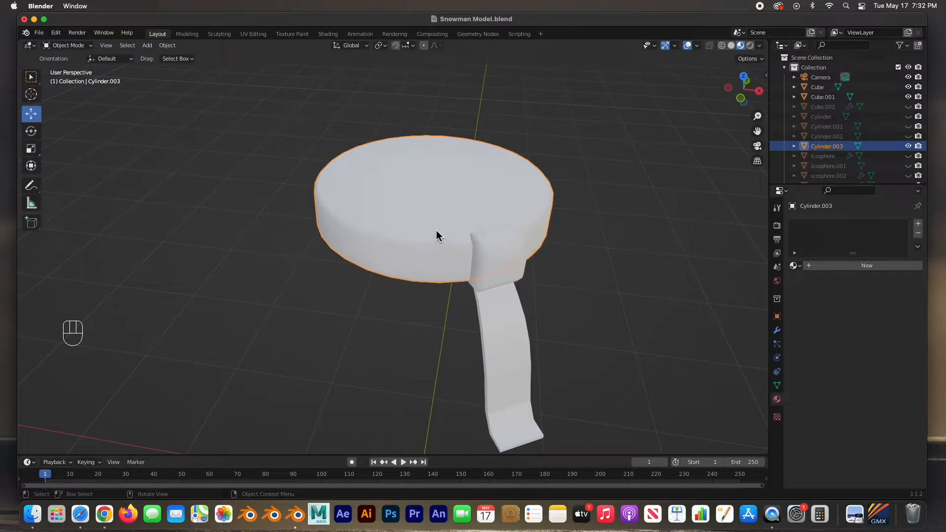
mouse_move(436, 235)
middle_down()
mouse_move(452, 216)
mouse_move(440, 218)
middle_up()
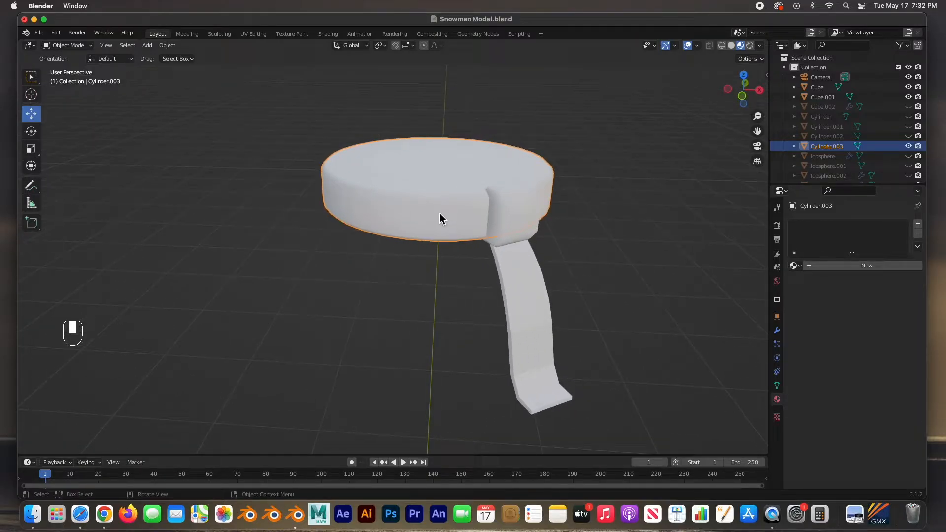
key(Tab)
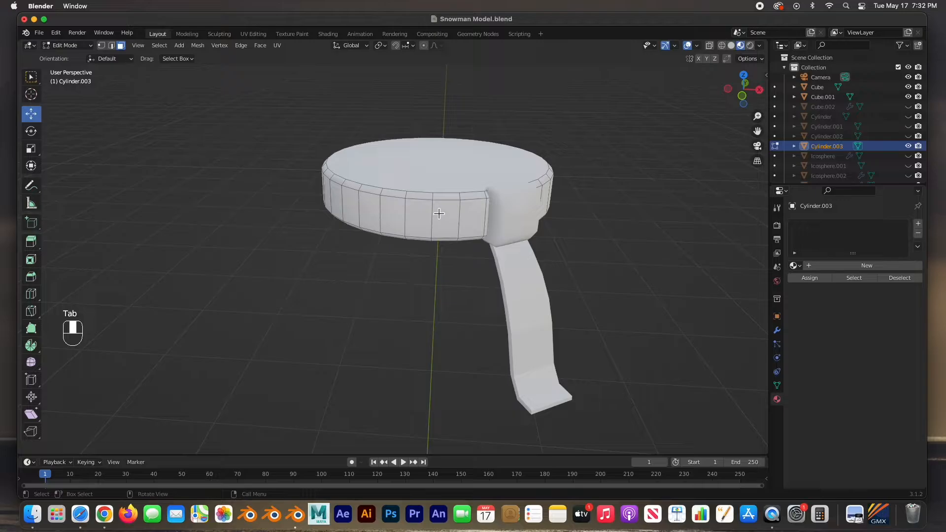
middle_drag(440, 213, 438, 212)
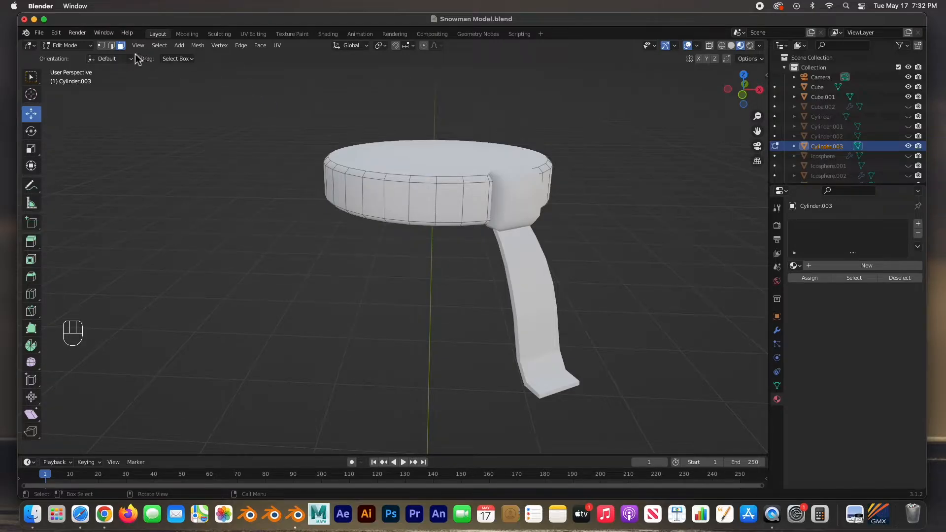
click(456, 181)
shift+click(451, 217)
shift+click(445, 225)
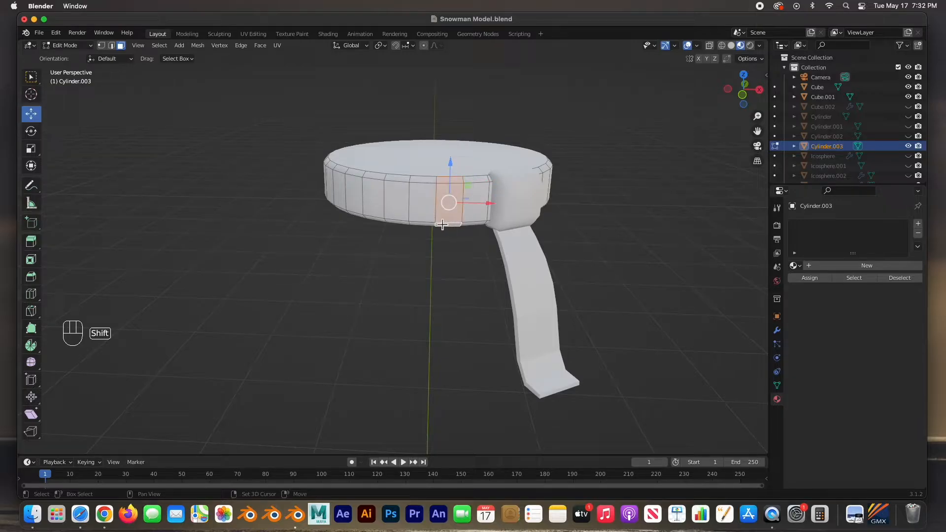
shift+click(399, 183)
shift+click(397, 219)
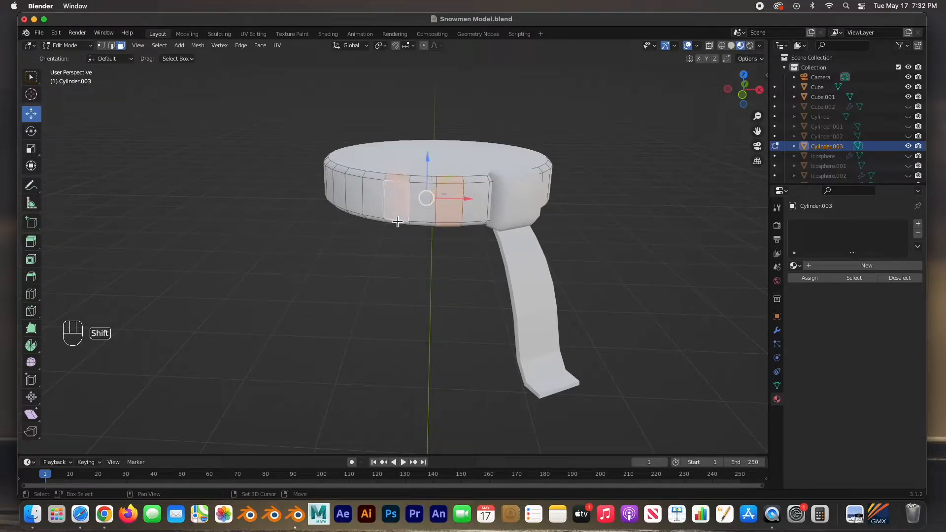
shift+click(398, 225)
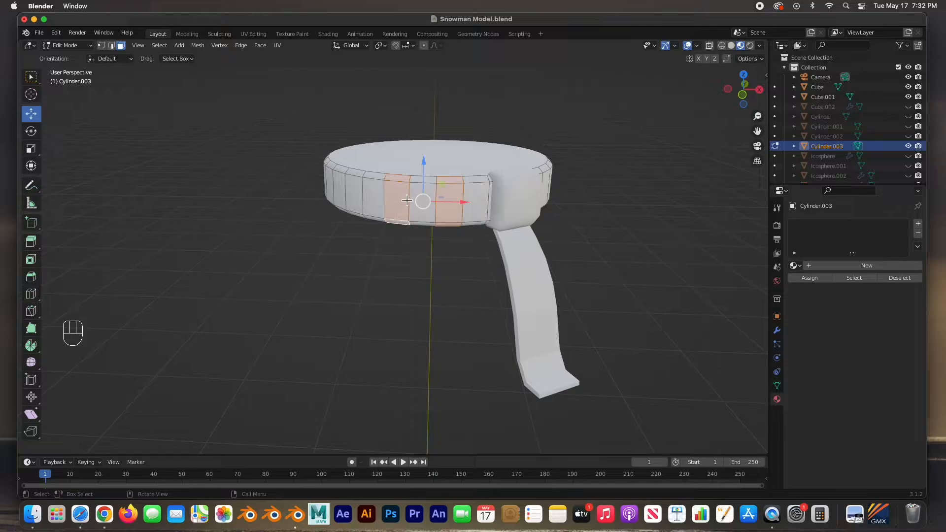
click(31, 77)
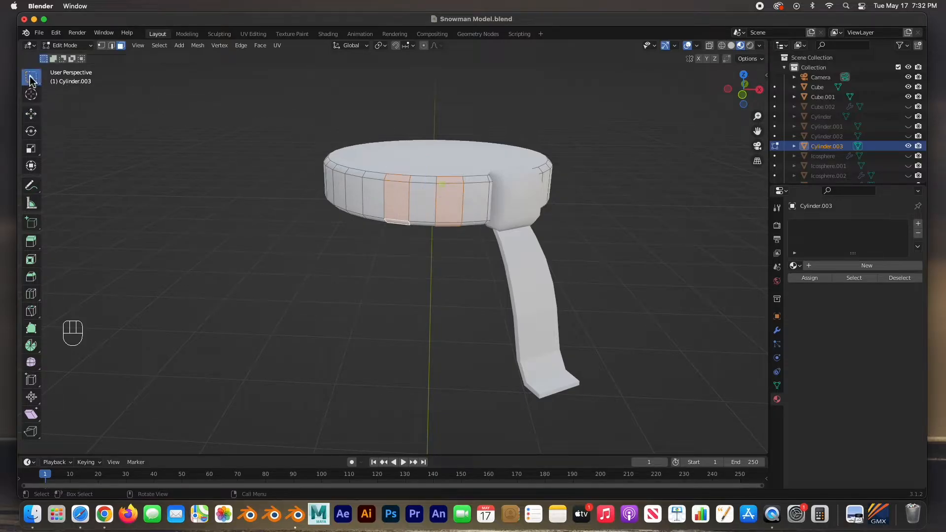
click(385, 189)
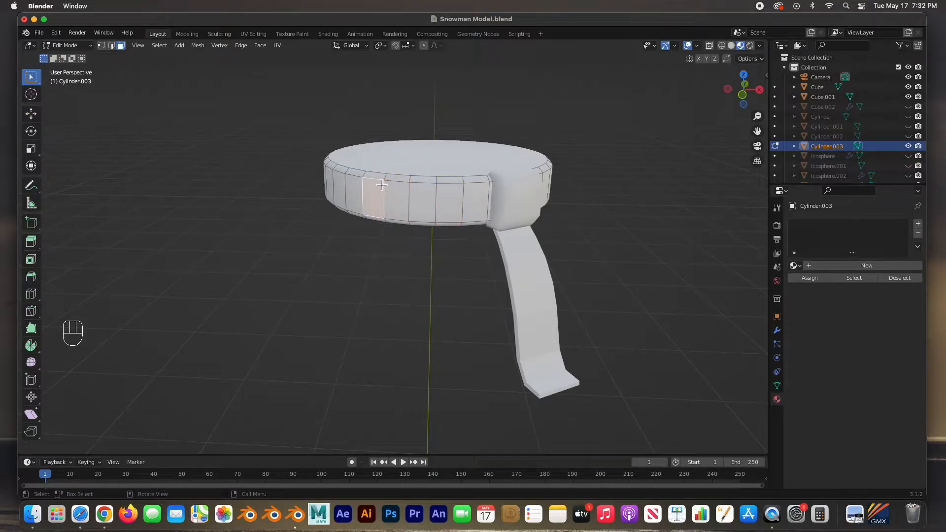
key(Tab)
Select the neck ring, knot and hanging tail together, and create a new material named Scarf Green on the tail.
shift+click(508, 197)
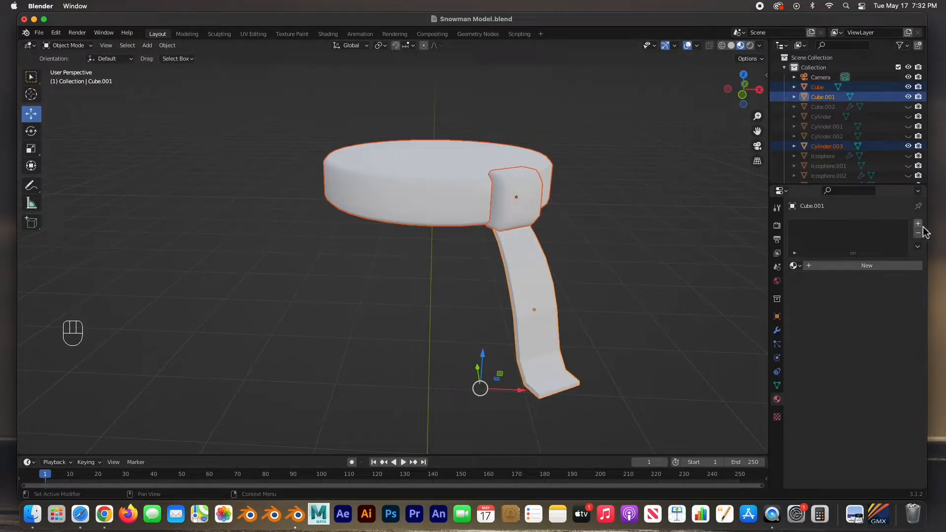
click(860, 267)
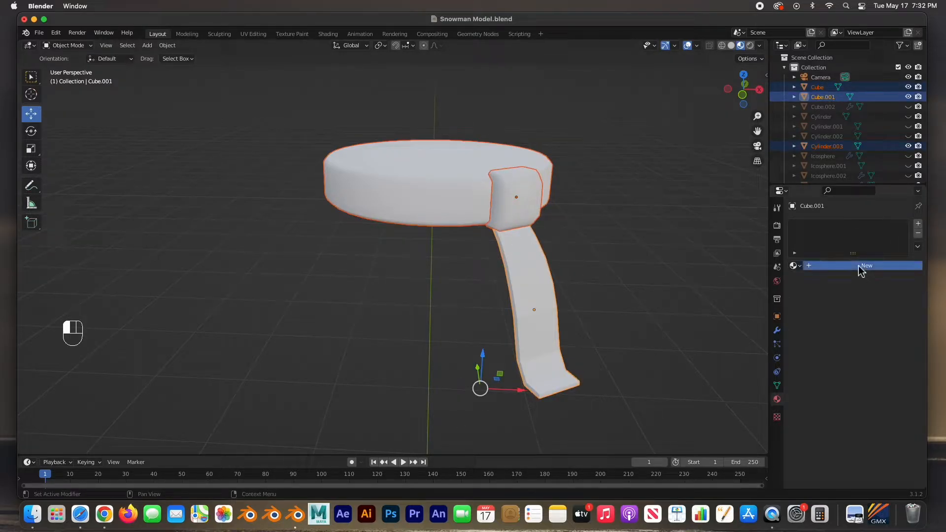
double_click(821, 229)
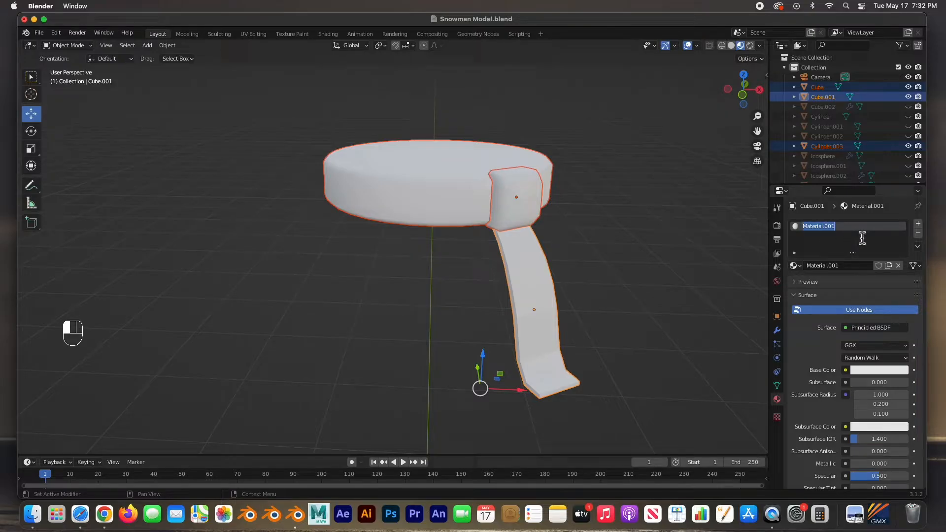
text(Sc ca)
text(arf C)
key(Return)
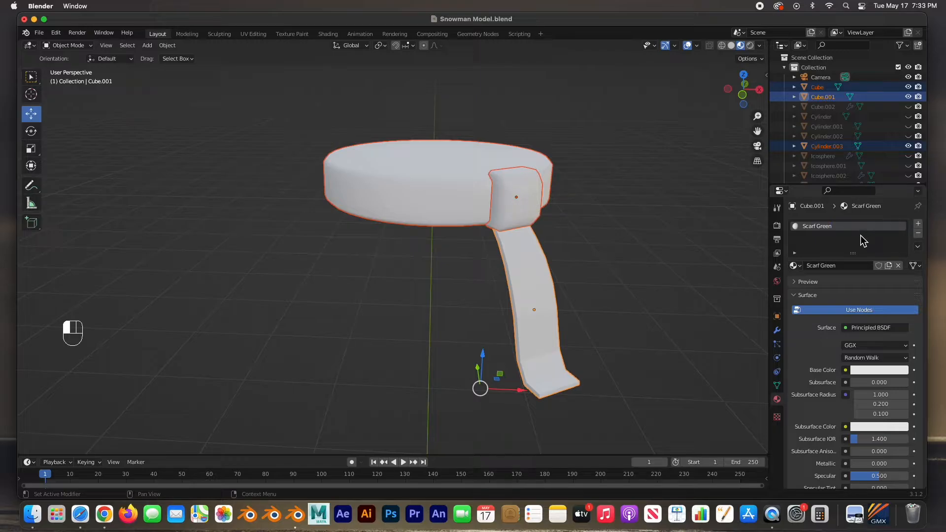
Set Scarf Green's base color to a dark green with hue 0.346, saturation 0.949 and value 0.326.
click(869, 372)
drag(856, 286, 838, 253)
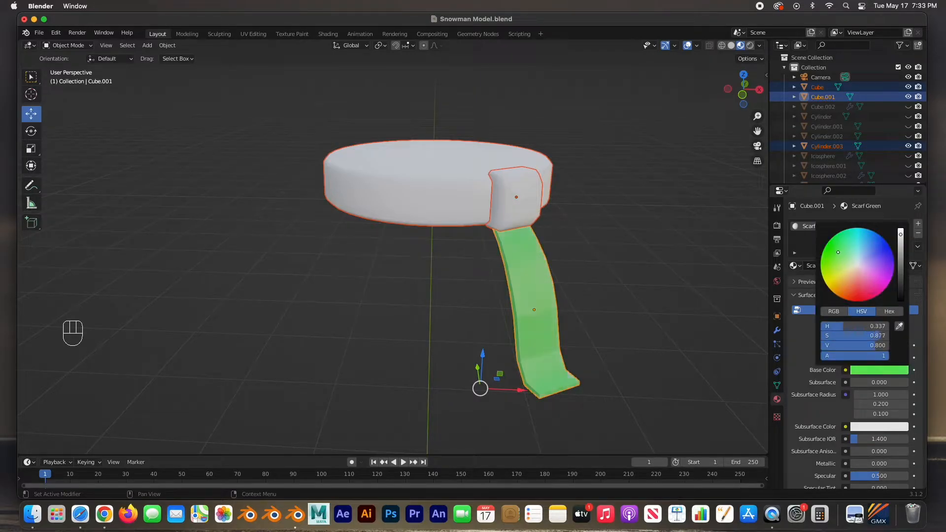
drag(901, 235, 901, 256)
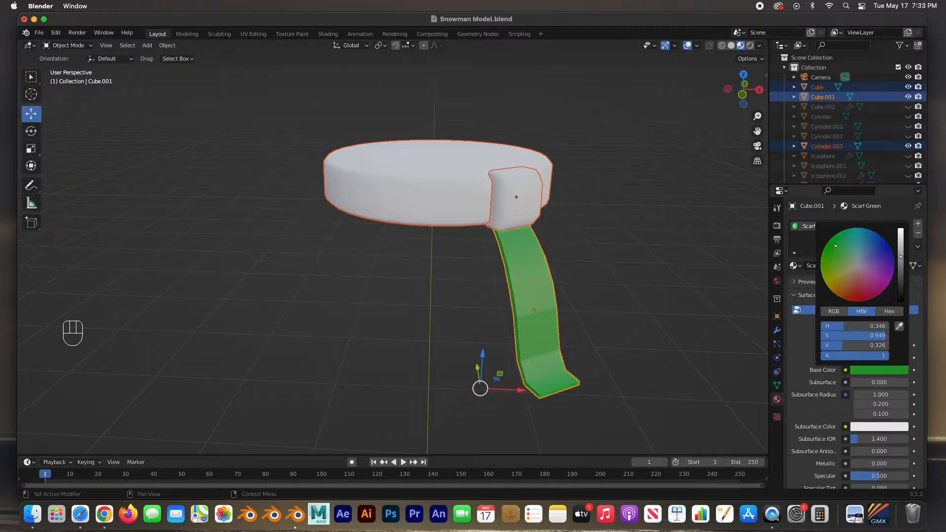
Copy the Scarf Green material to the other selected scarf pieces and clear the selection.
click(917, 246)
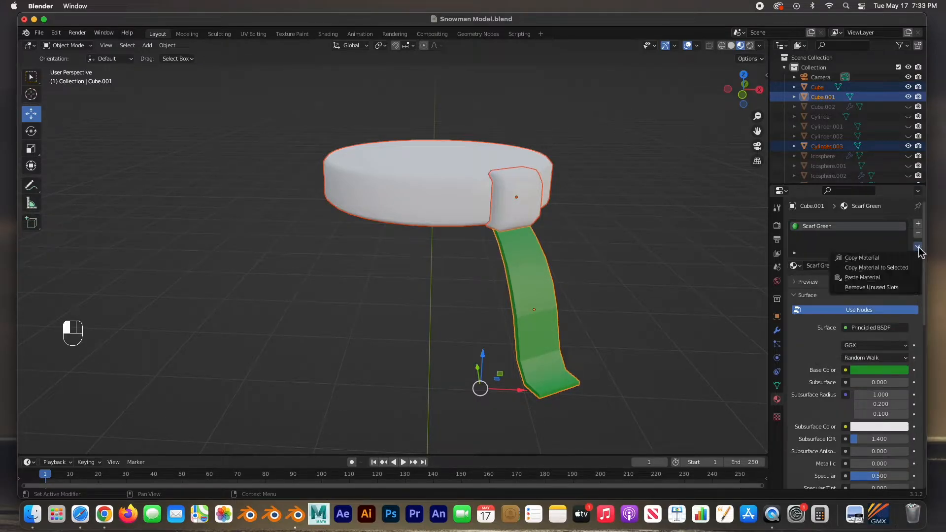
click(898, 272)
click(606, 264)
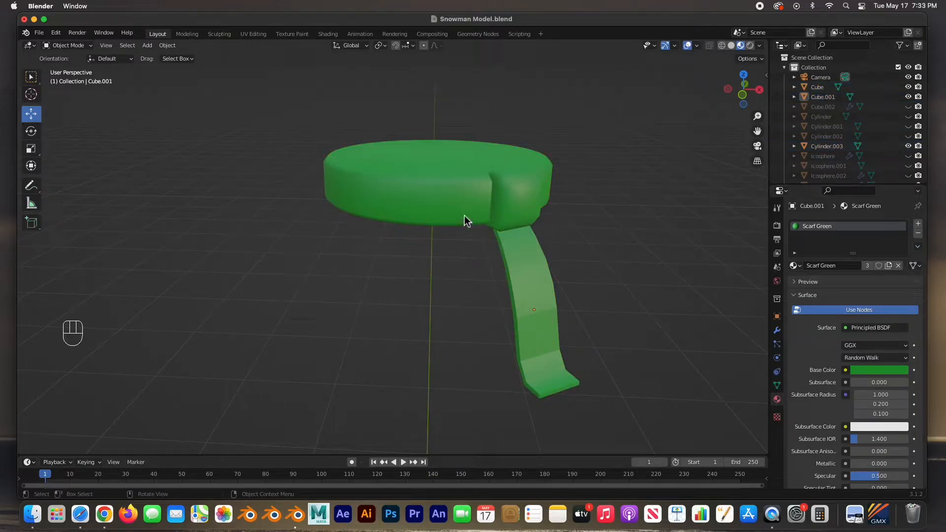
scroll(454, 217, up, 4)
scroll(454, 217, down, 4)
Enter Edit Mode on the neck ring and loop-select every other vertical face band across its front, starting beside the knot.
click(445, 198)
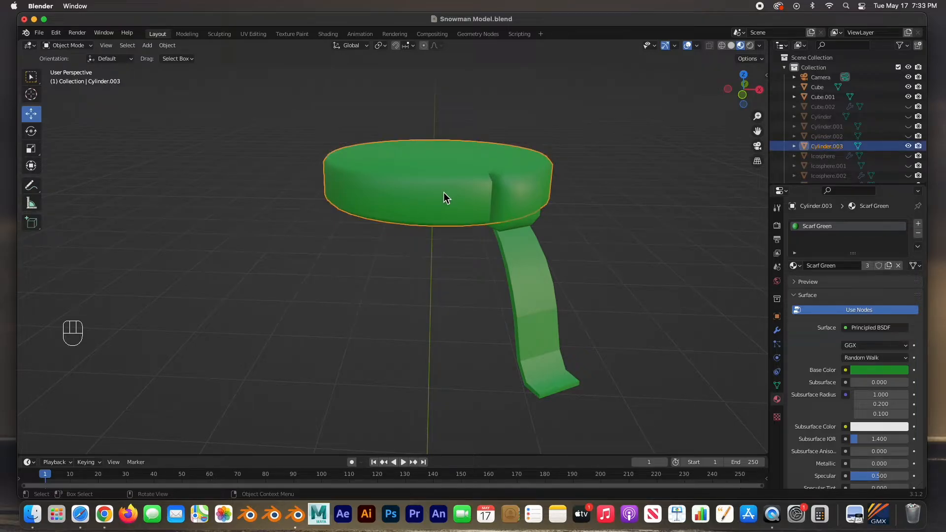
key(Tab)
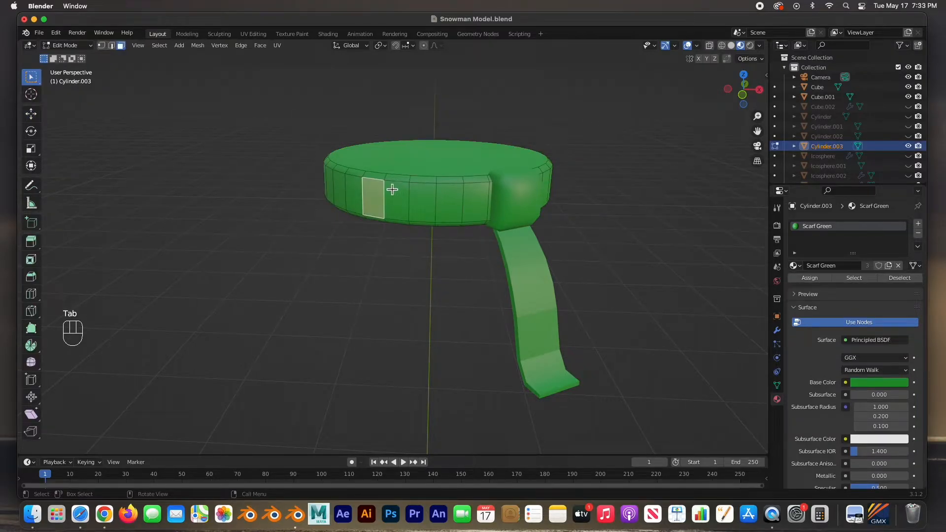
alt+click(379, 179)
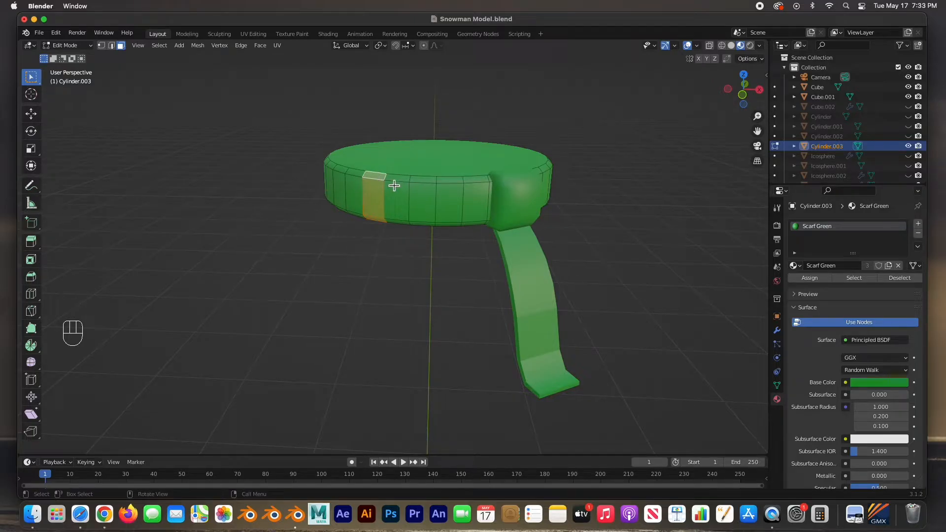
alt+click(482, 183)
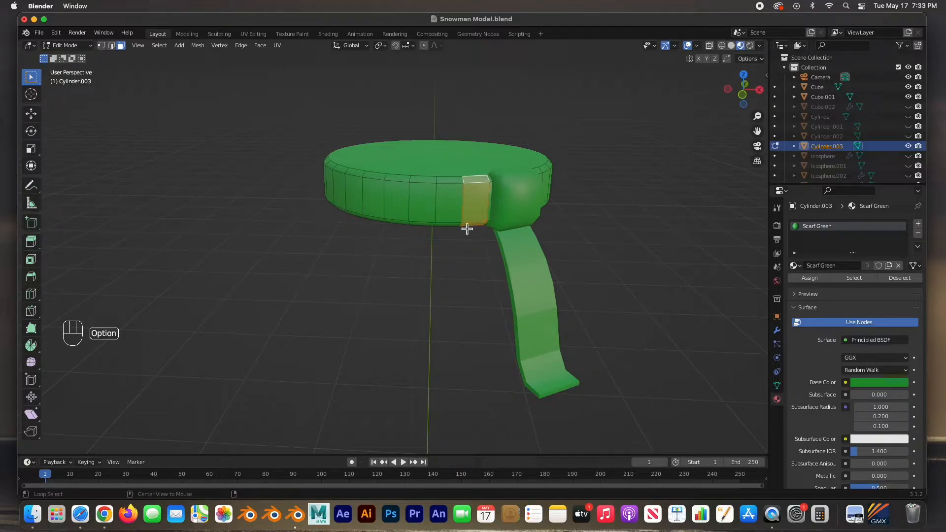
alt+shift+click(426, 181)
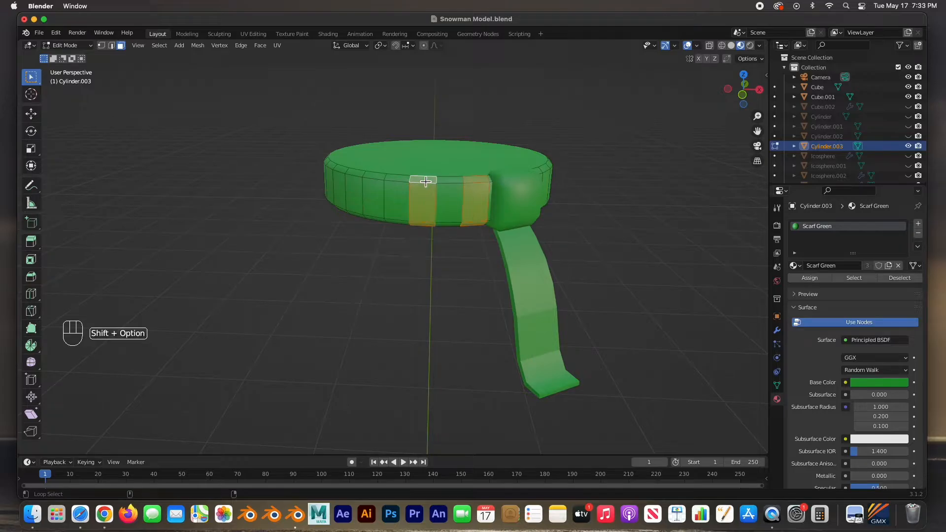
alt+shift+click(376, 178)
alt+shift+click(341, 170)
alt+middle_click(366, 241)
Extend the selection with every other vertical face band along the ring's adjacent side and around its back.
middle_drag(321, 237, 421, 247)
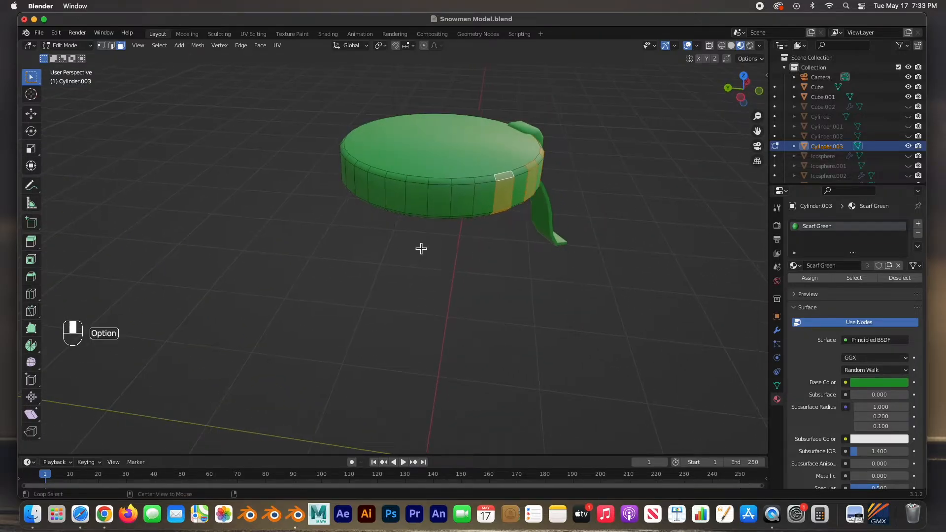
alt+shift+click(464, 183)
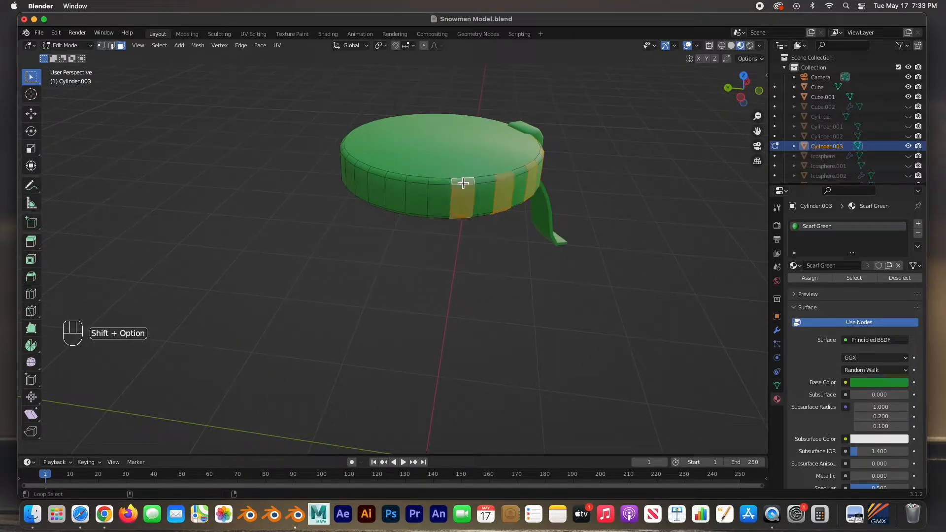
alt+shift+click(420, 182)
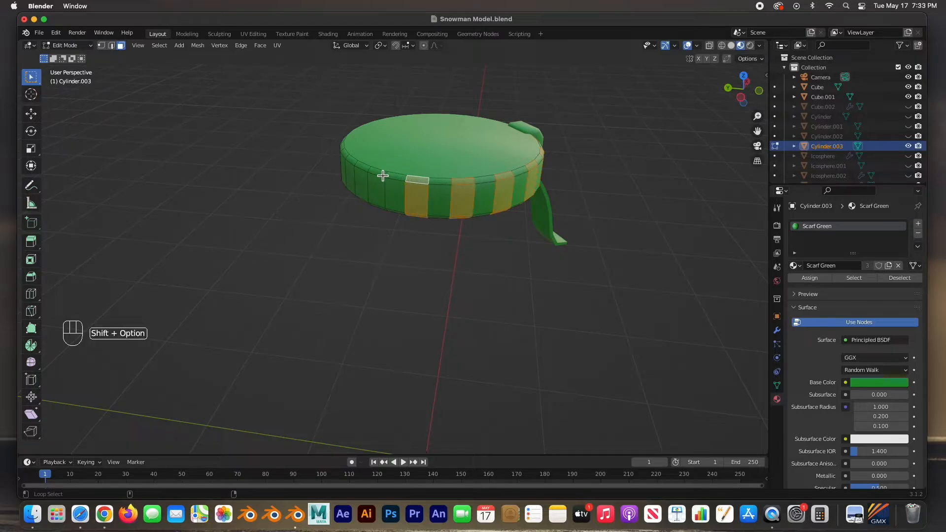
alt+shift+click(381, 176)
middle_drag(268, 261, 412, 280)
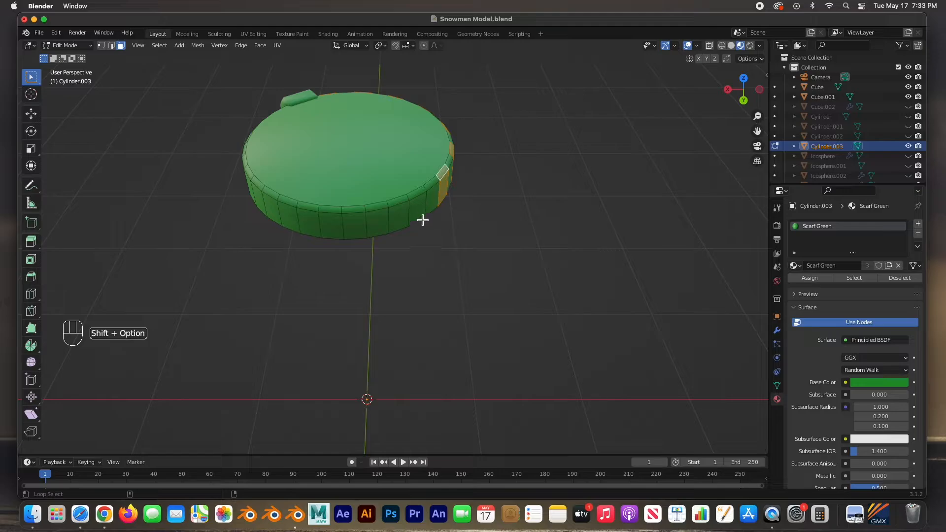
alt+shift+click(419, 197)
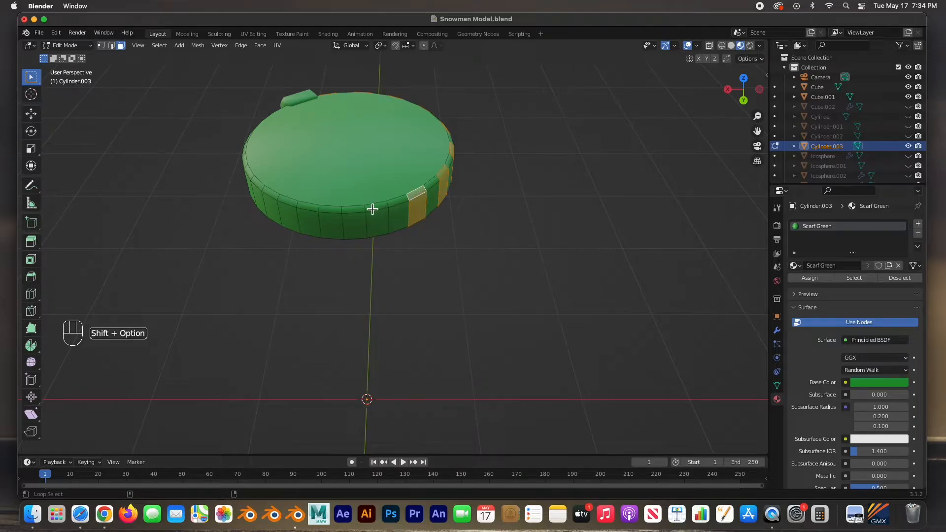
alt+shift+click(371, 207)
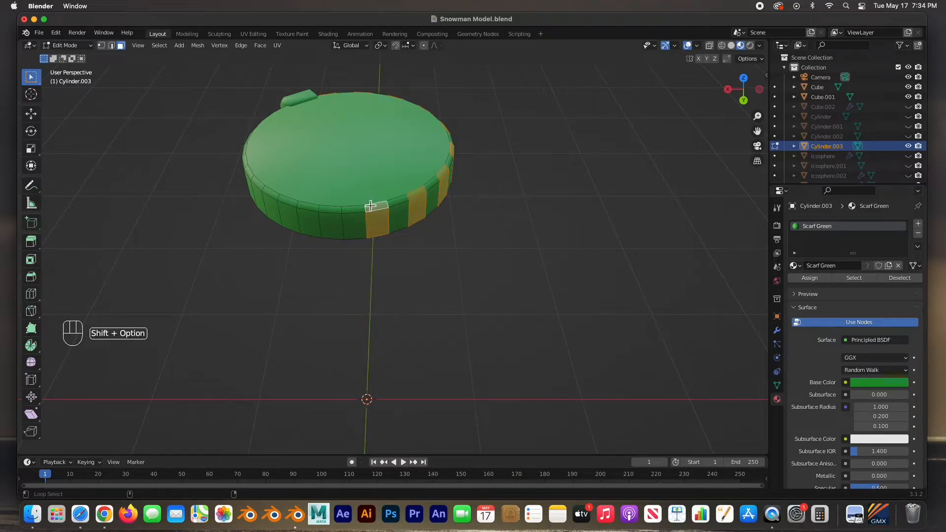
alt+shift+click(331, 212)
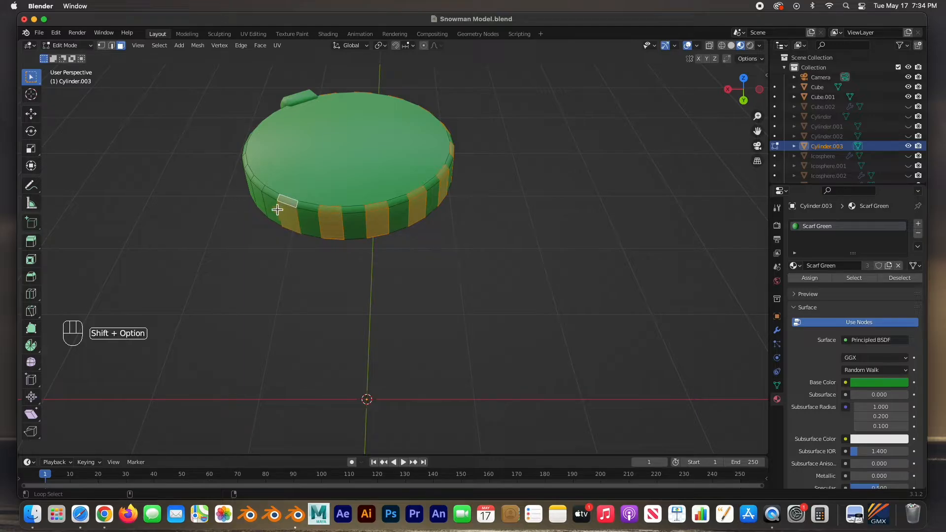
Add the remaining alternate face bands on the ring's other side to the selection, continuing up to the knot.
alt+middle_drag(281, 249, 332, 231)
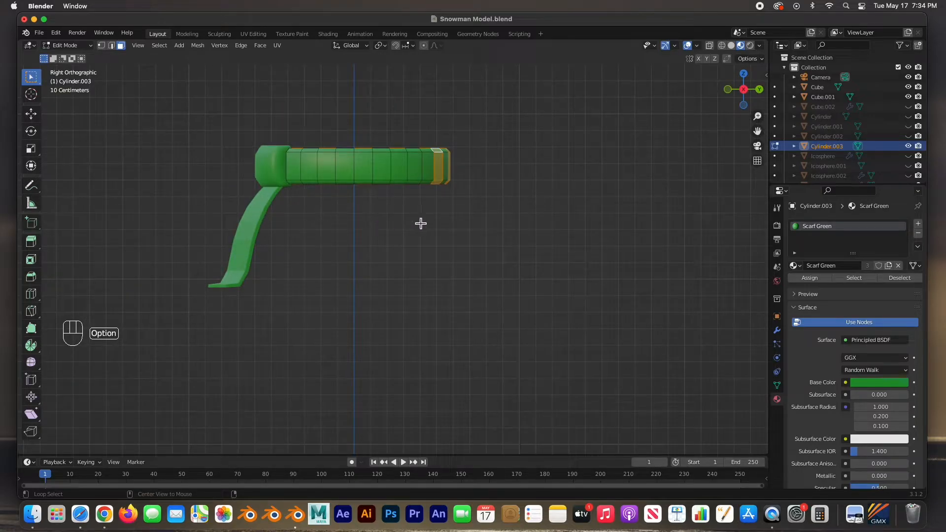
middle_drag(422, 217, 379, 230)
alt+shift+click(366, 217)
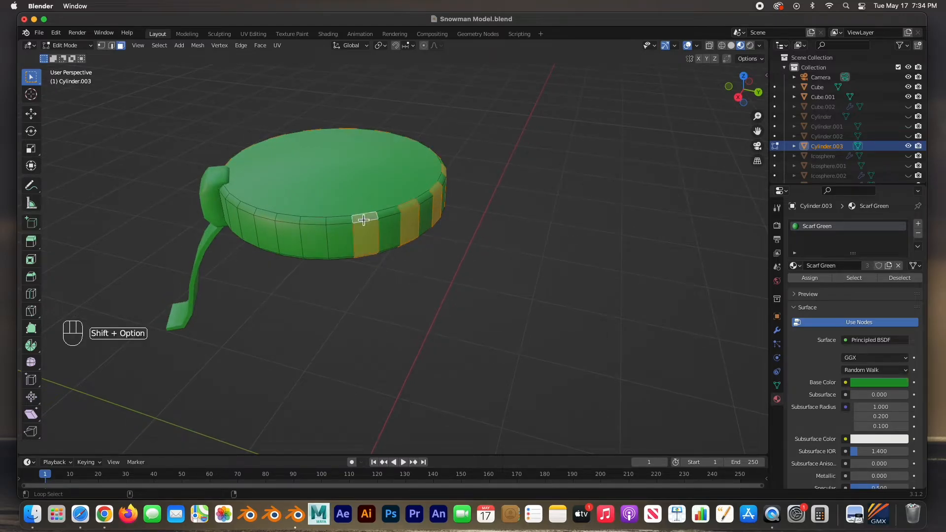
alt+shift+click(315, 223)
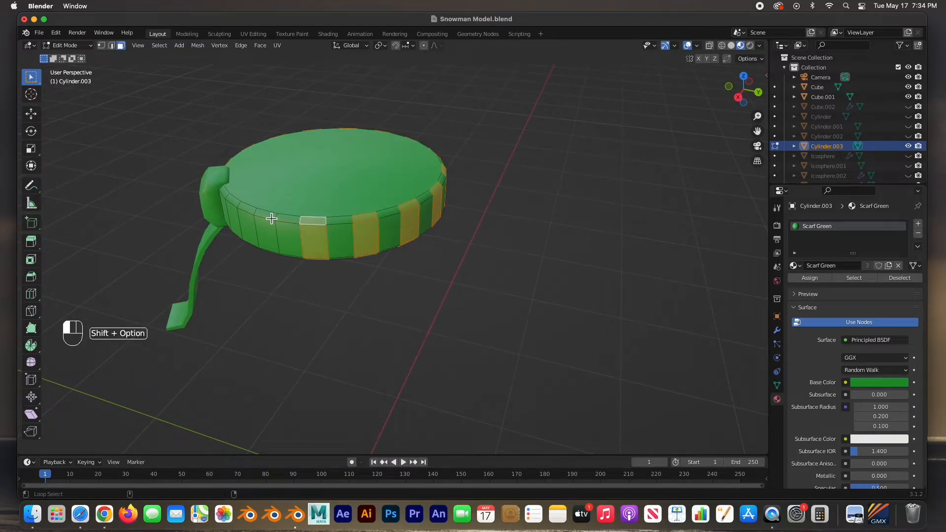
alt+shift+click(270, 218)
alt+shift+click(233, 203)
alt+middle_drag(232, 212, 243, 232)
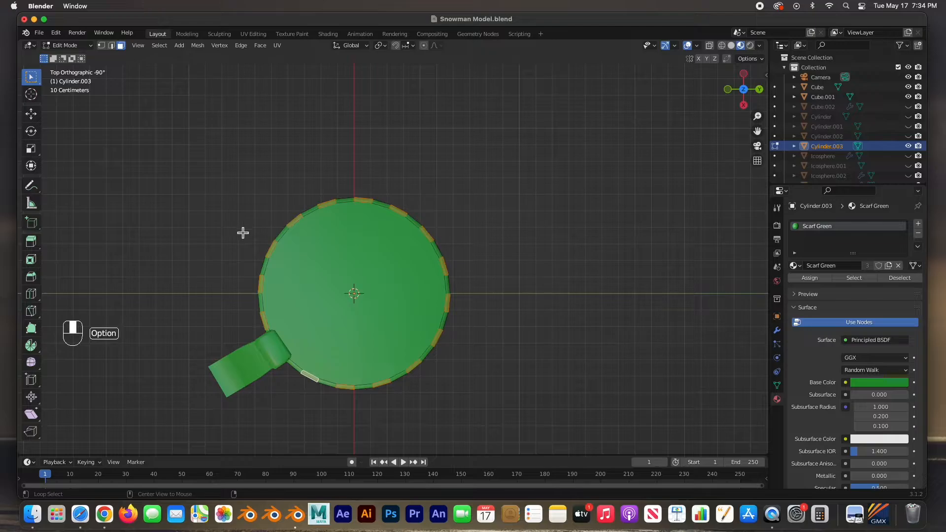
middle_drag(281, 296, 351, 210)
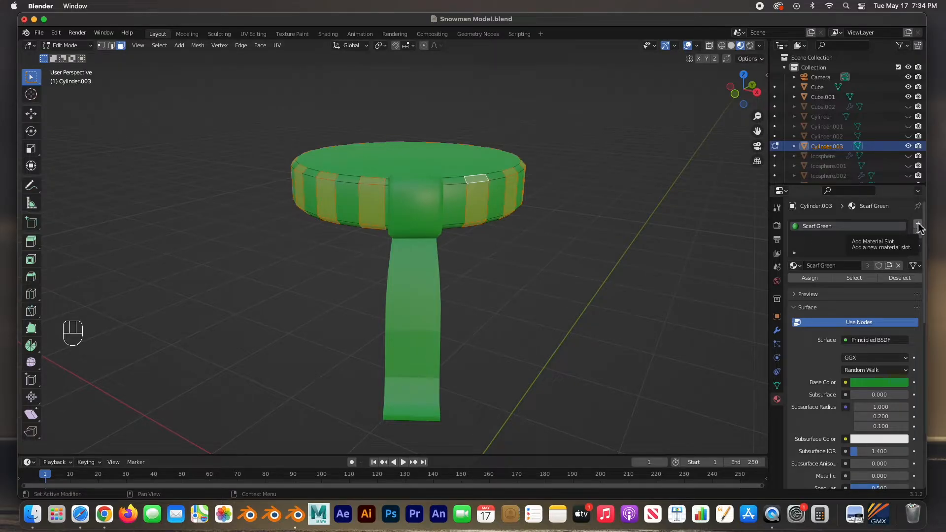
Add a second material slot to the neck ring with a new material named Scarf Red.
click(918, 224)
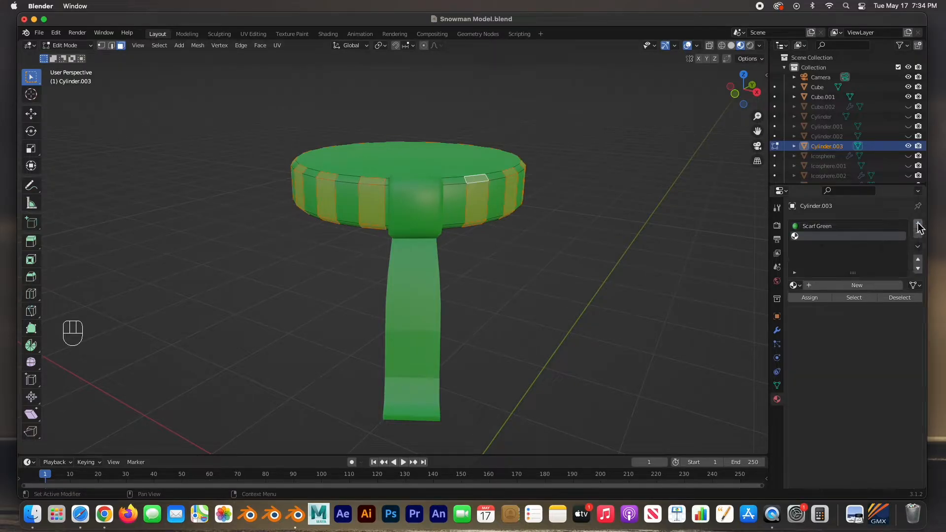
click(827, 286)
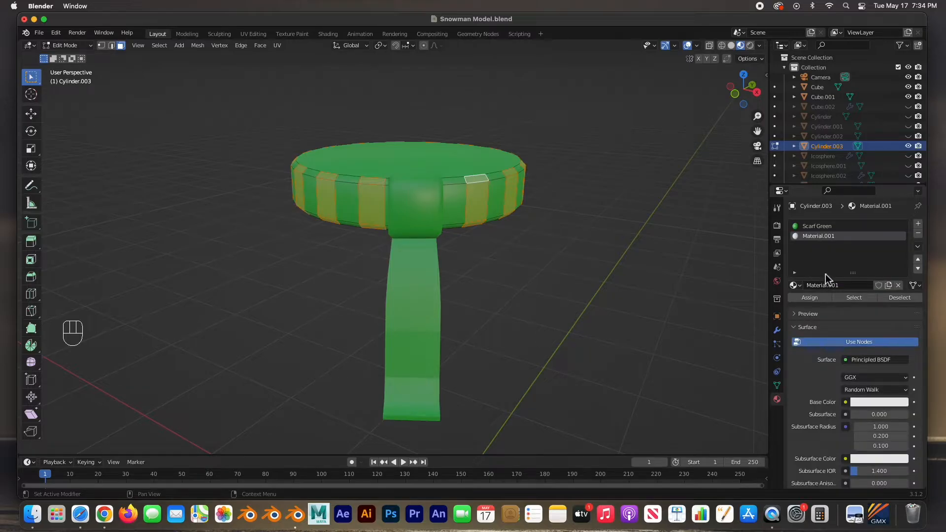
double_click(822, 237)
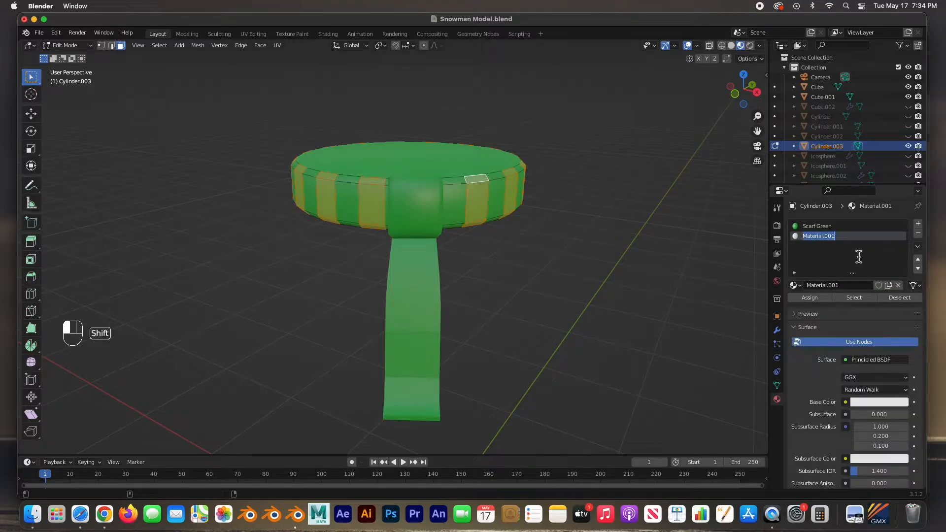
text(Scarf Red)
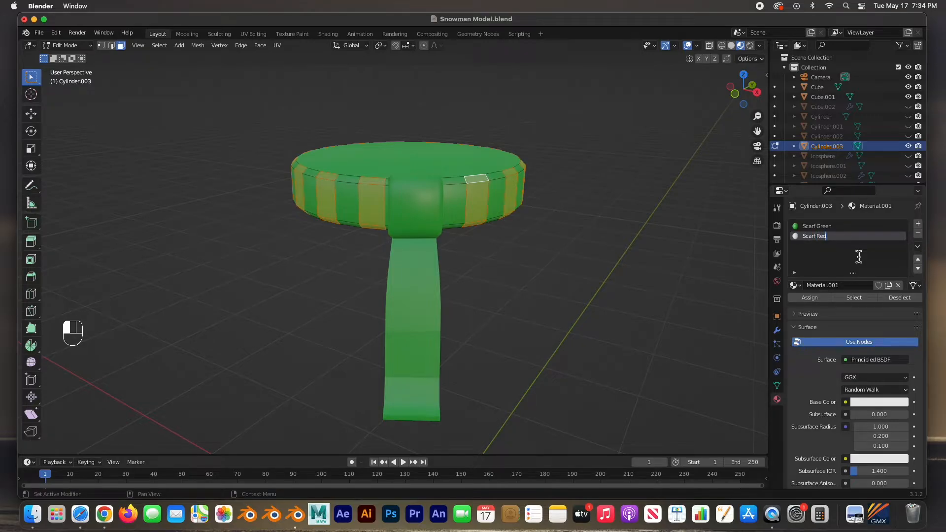
click(858, 256)
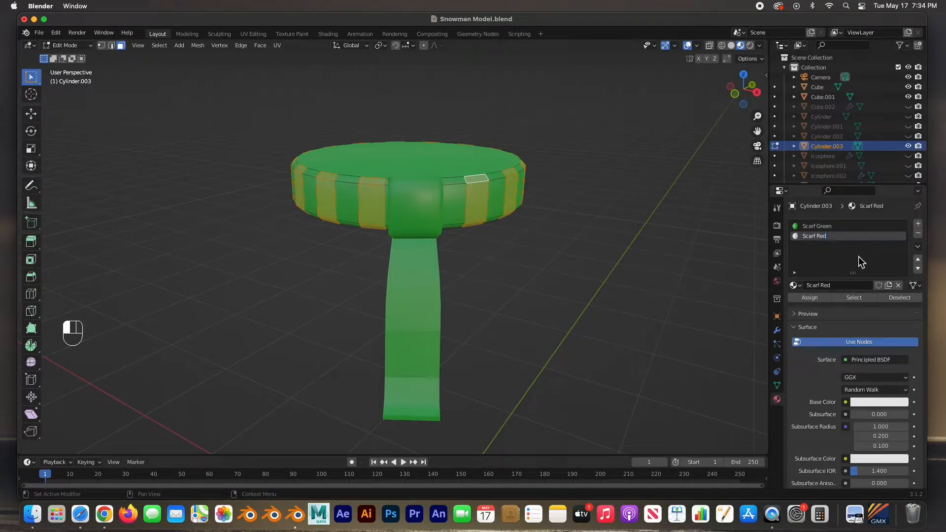
Set Scarf Red's base color to bright red, assign it to the selected face bands, and clear the selection.
click(874, 403)
drag(860, 303, 859, 329)
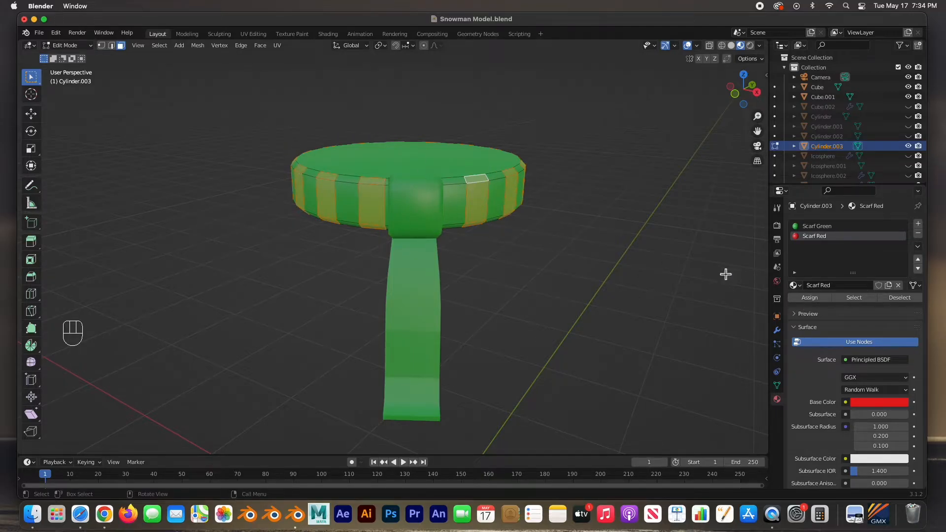
click(814, 303)
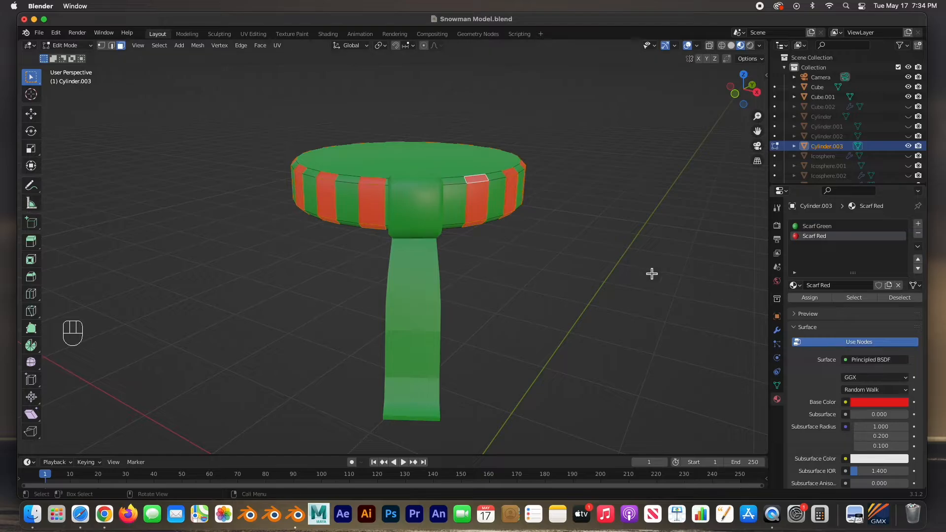
click(571, 251)
middle_drag(539, 250, 474, 231)
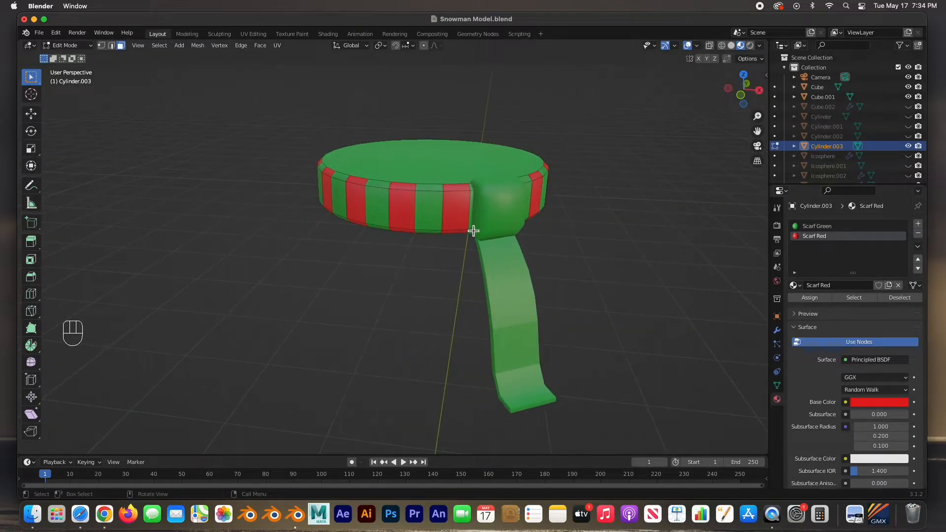
Return to Object Mode and select the scarf's knot.
click(80, 46)
click(78, 57)
click(291, 179)
middle_drag(291, 179, 321, 175)
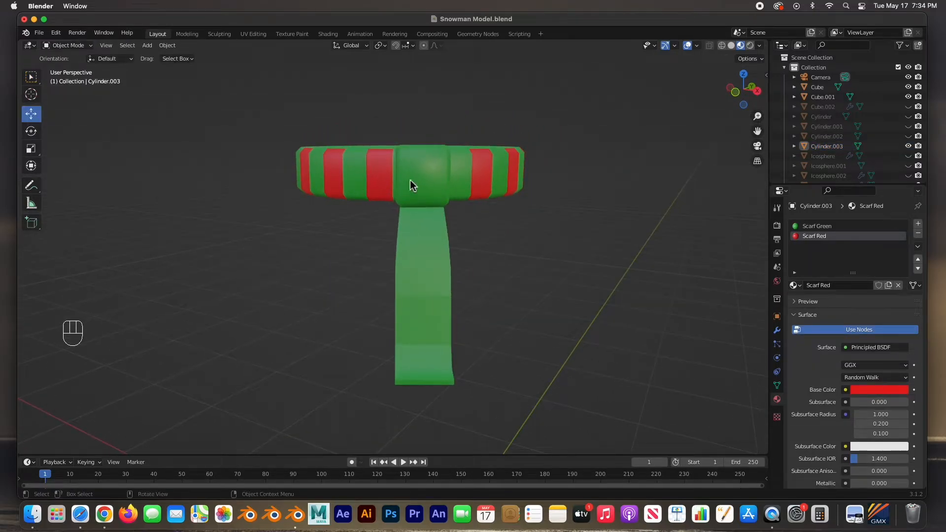
click(422, 176)
scroll(414, 175, up, 1)
scroll(415, 176, down, 1)
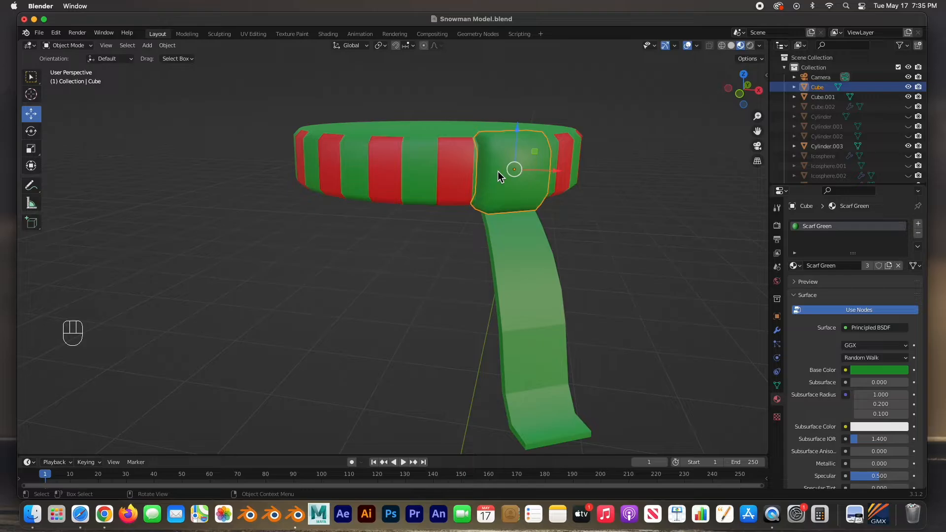
Enter Edit Mode on the scarf's knot and select two alternate horizontal face loops, one above and one below its middle band.
right_click(499, 175)
click(74, 46)
click(77, 68)
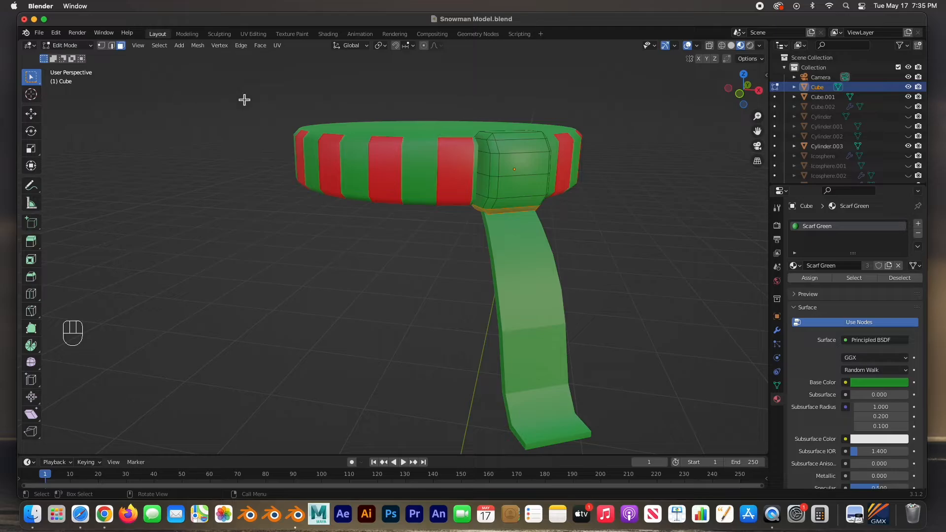
key(alt)
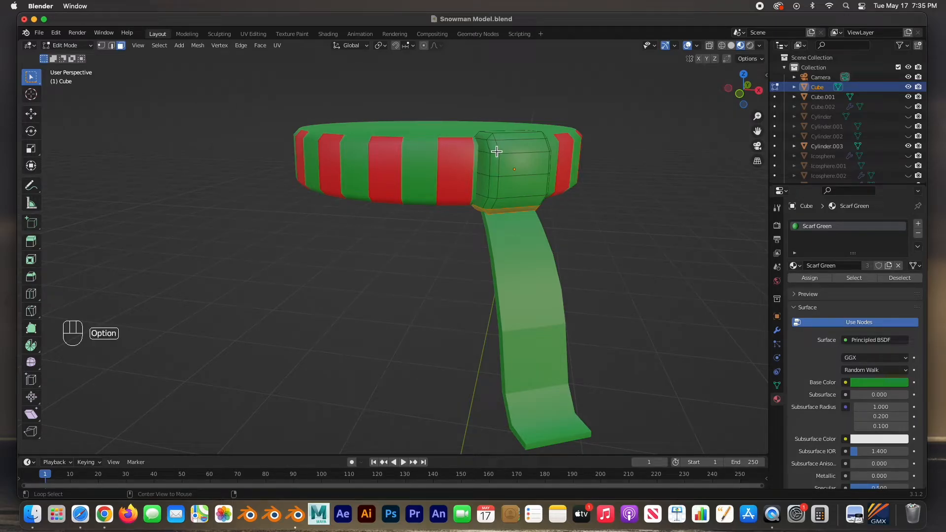
alt+click(497, 152)
key(shift)
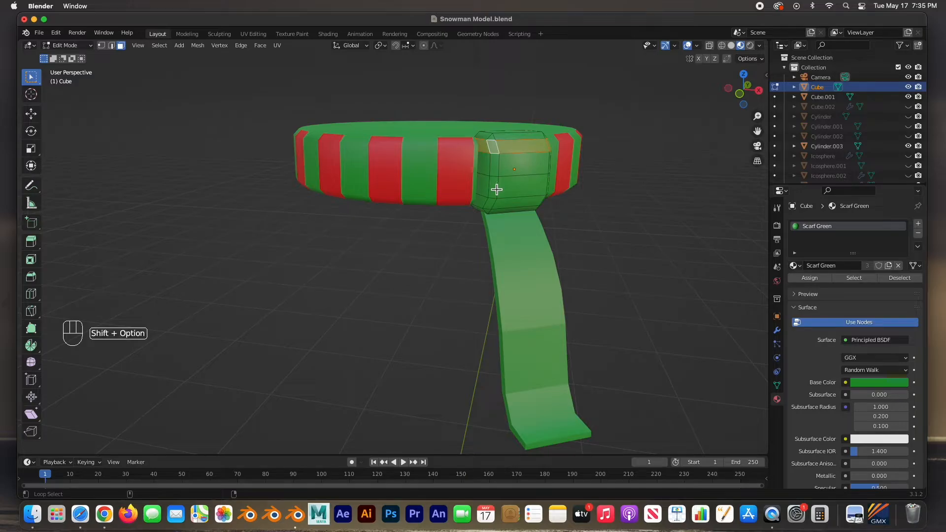
alt+shift+click(497, 189)
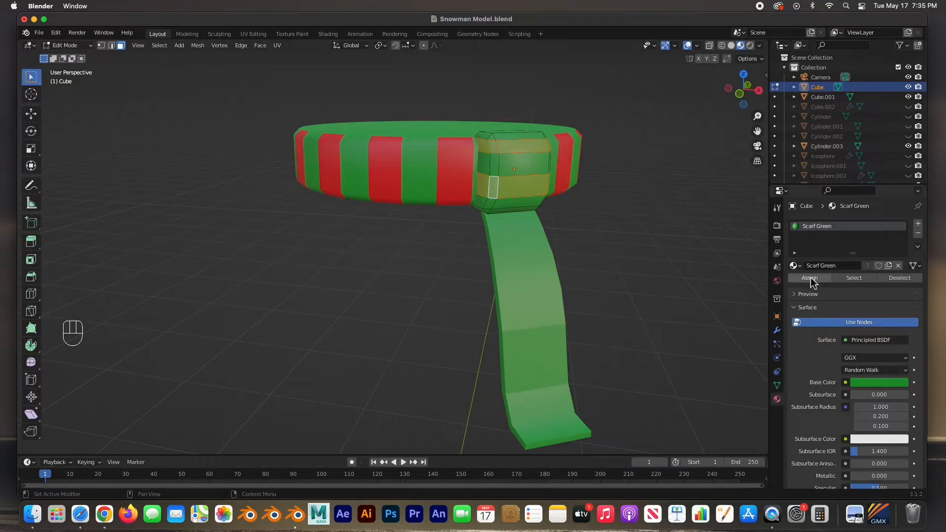
Add the existing Scarf Red material in a second slot, assign it to the knot's selected bands, and return to Object Mode.
click(918, 225)
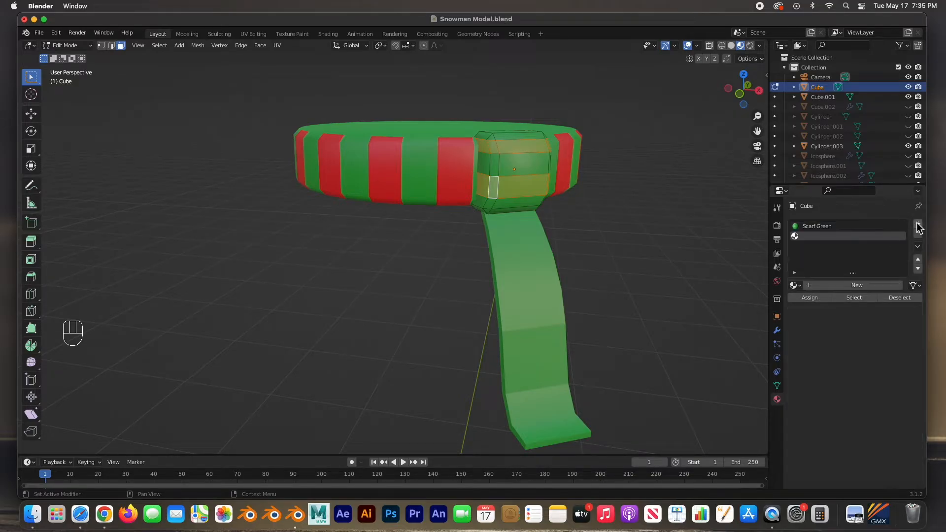
click(796, 285)
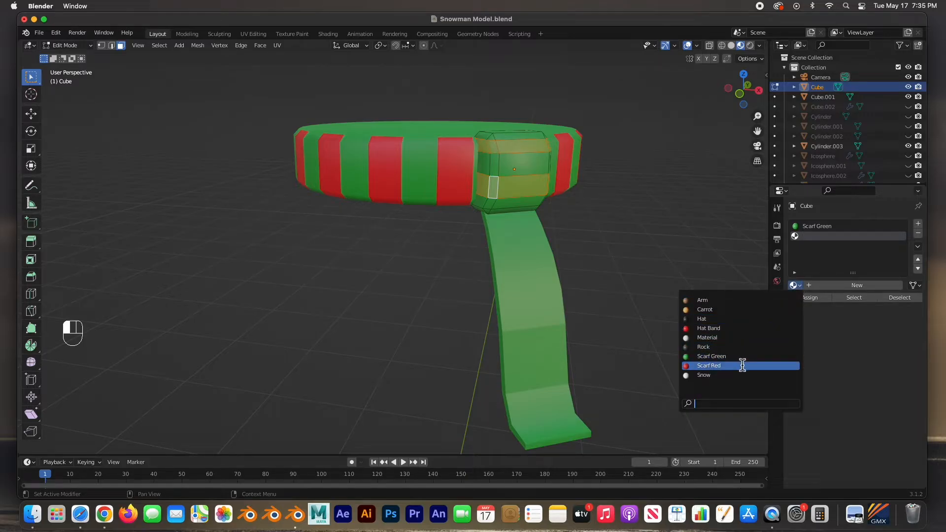
click(742, 364)
click(817, 300)
click(648, 271)
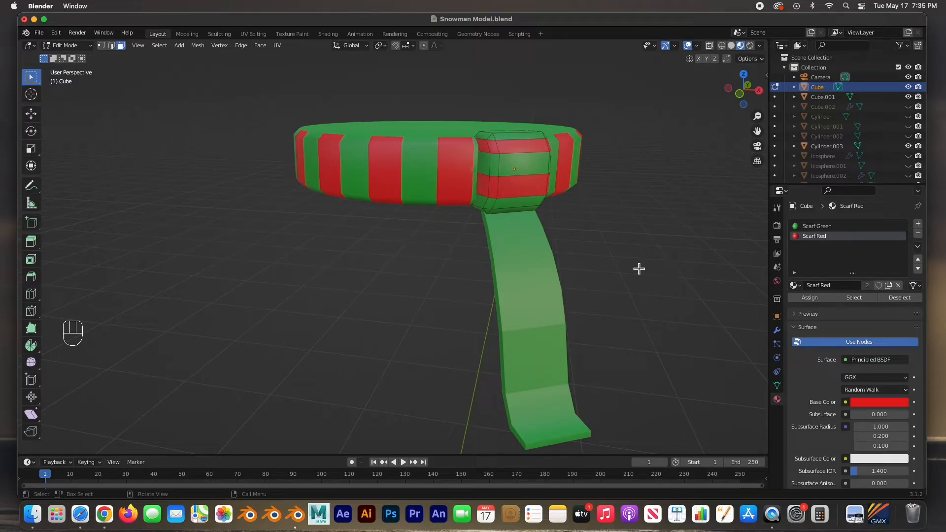
key(Tab)
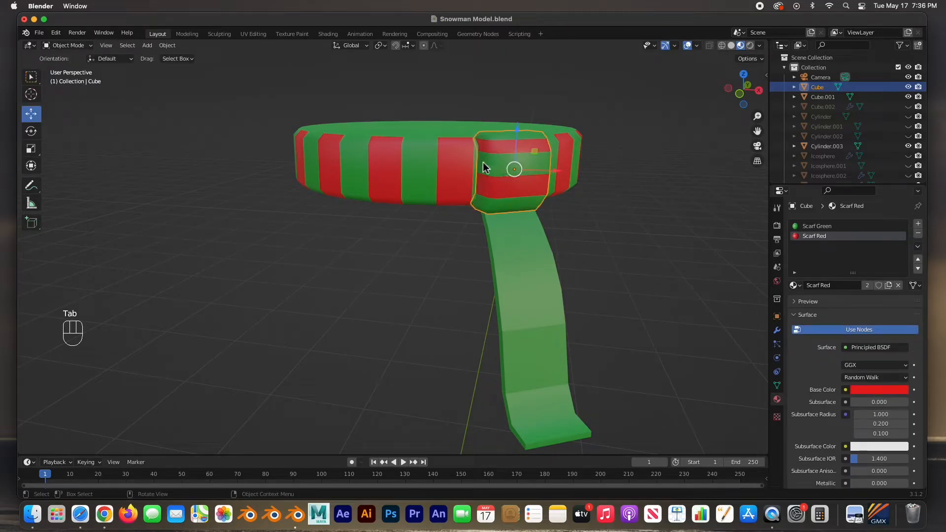
Enter Edit Mode on the scarf's hanging tail and select every other face loop, from the second band down to the end band.
click(512, 271)
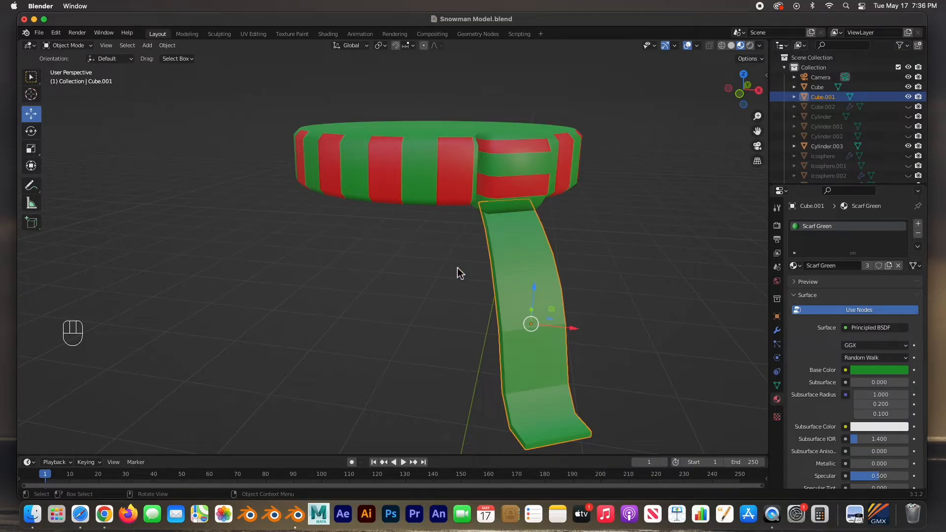
key(Tab)
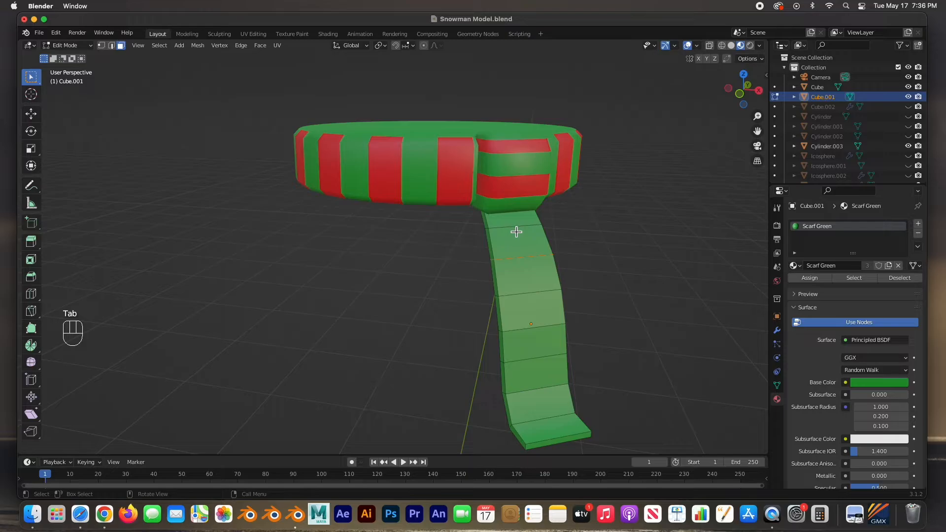
middle_drag(501, 246, 524, 239)
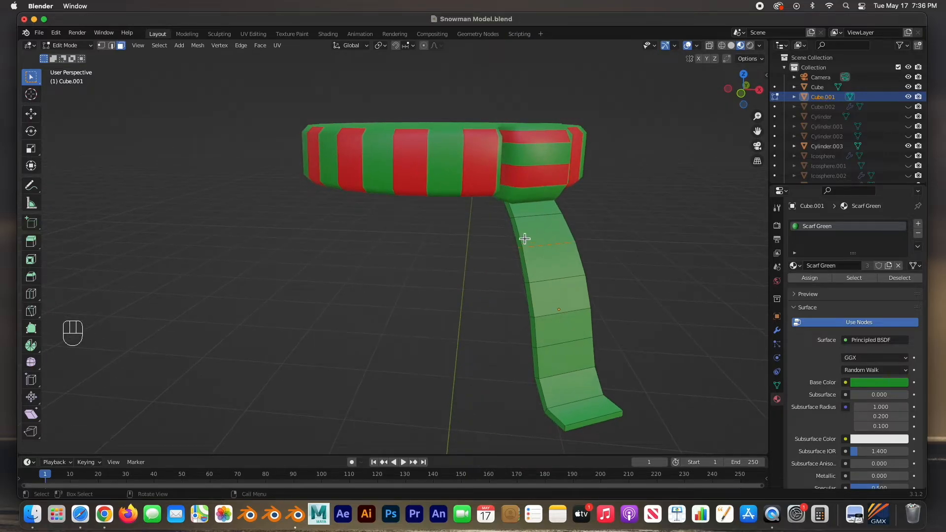
key(alt)
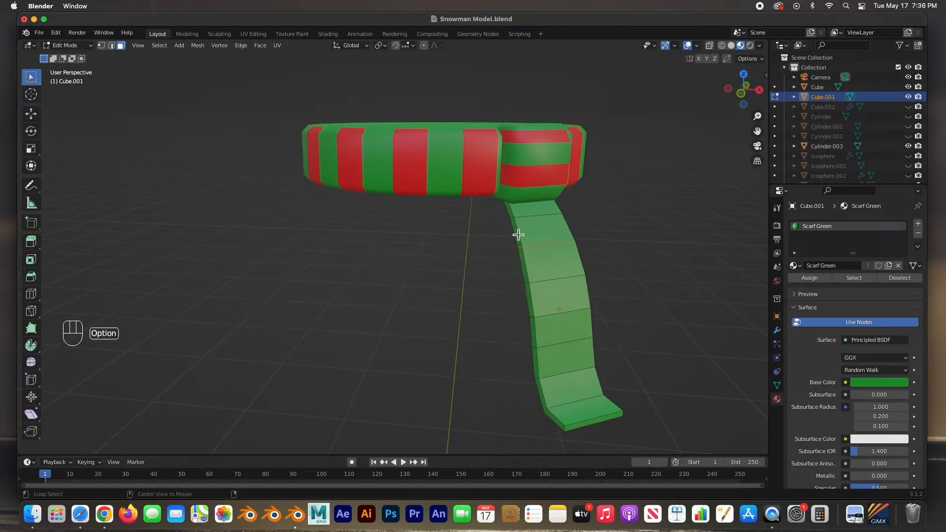
alt+click(520, 238)
key(shift)
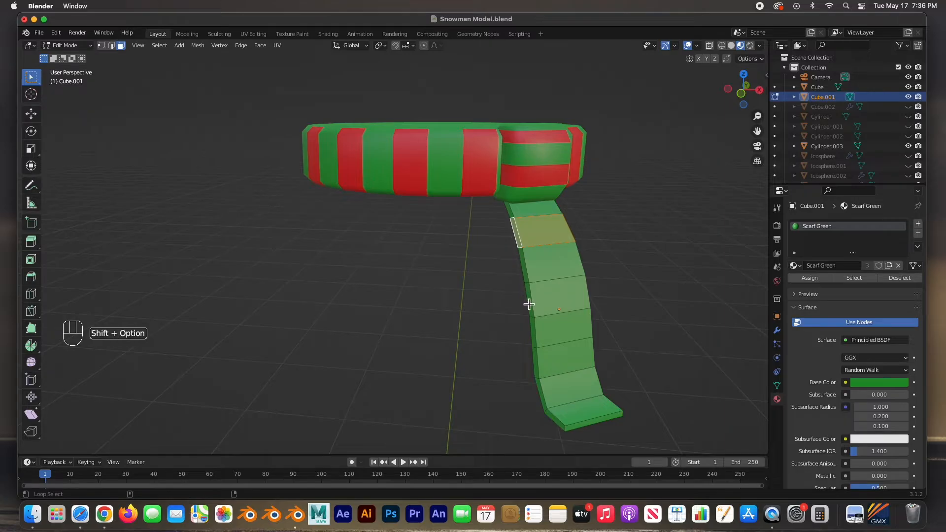
alt+shift+click(532, 302)
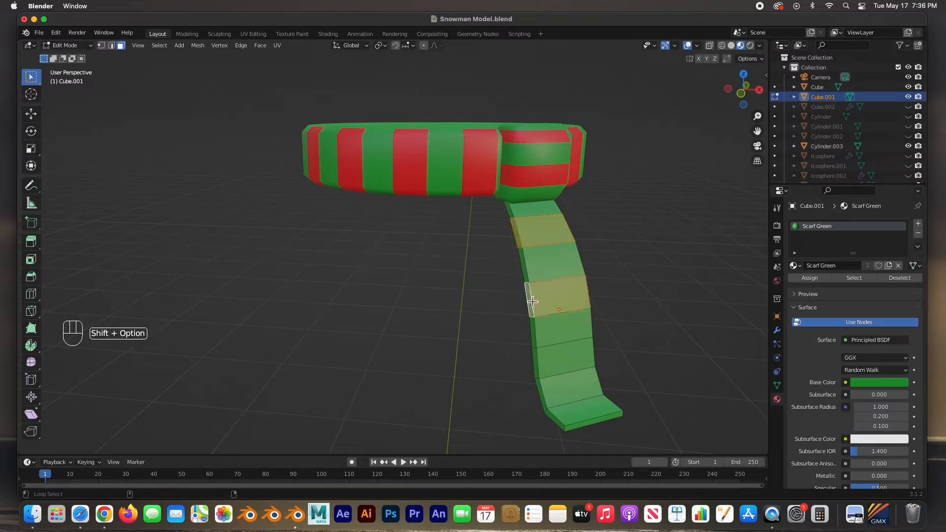
alt+shift+click(538, 368)
alt+shift+click(556, 418)
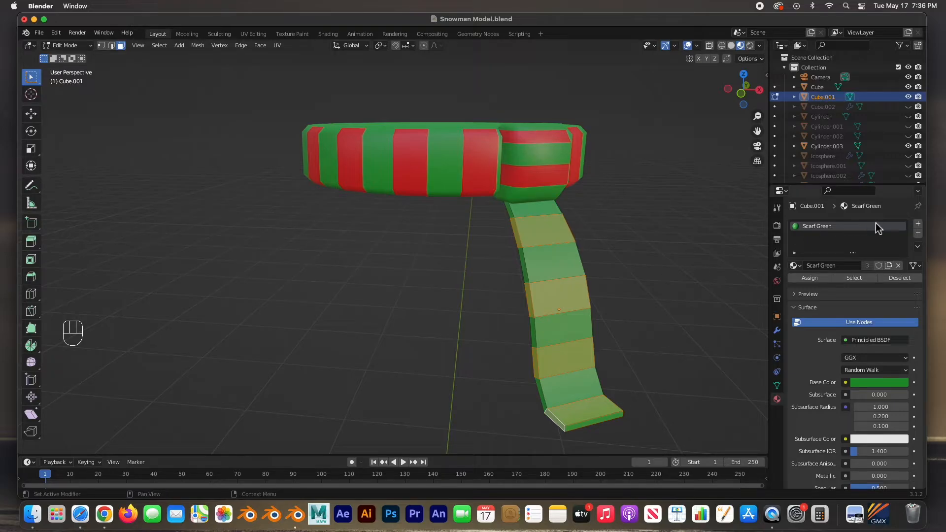
Add the existing Scarf Red material to the tail in a second slot, assign it to the selected bands, and clear the selection.
click(919, 228)
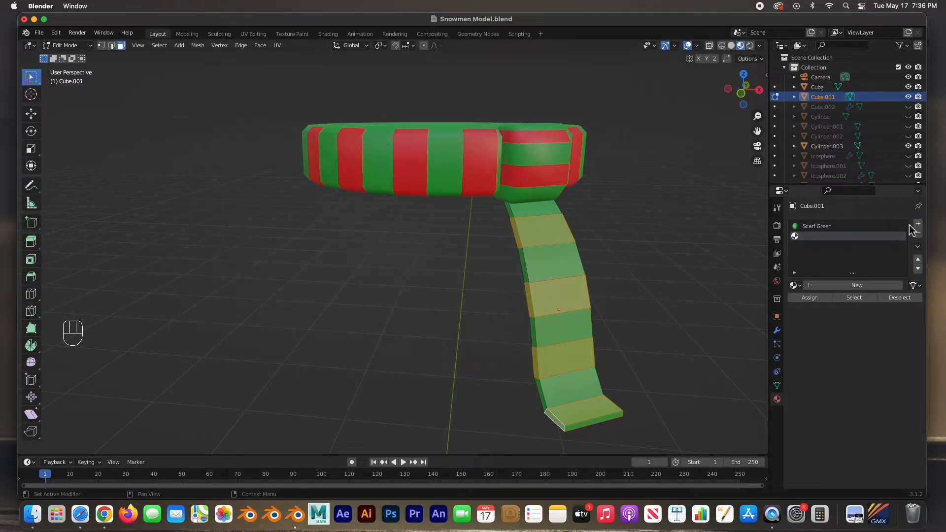
click(795, 286)
click(717, 368)
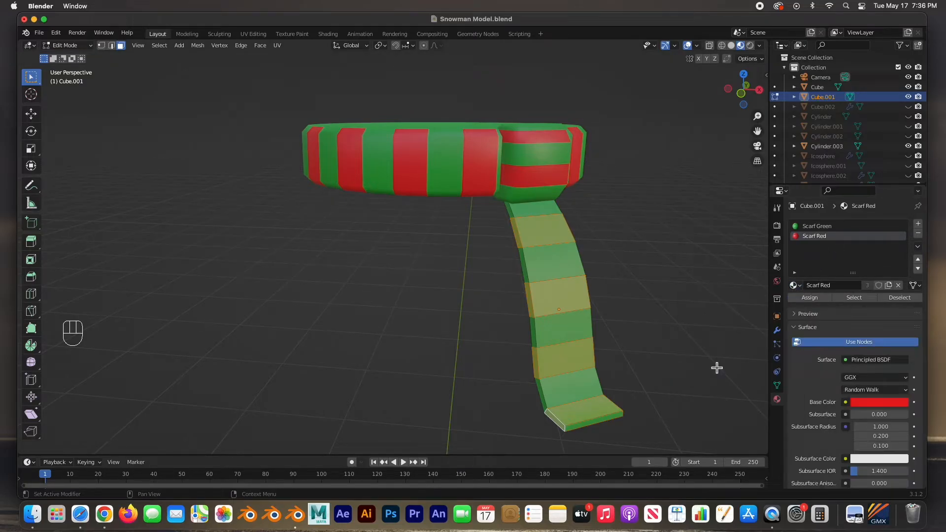
click(810, 297)
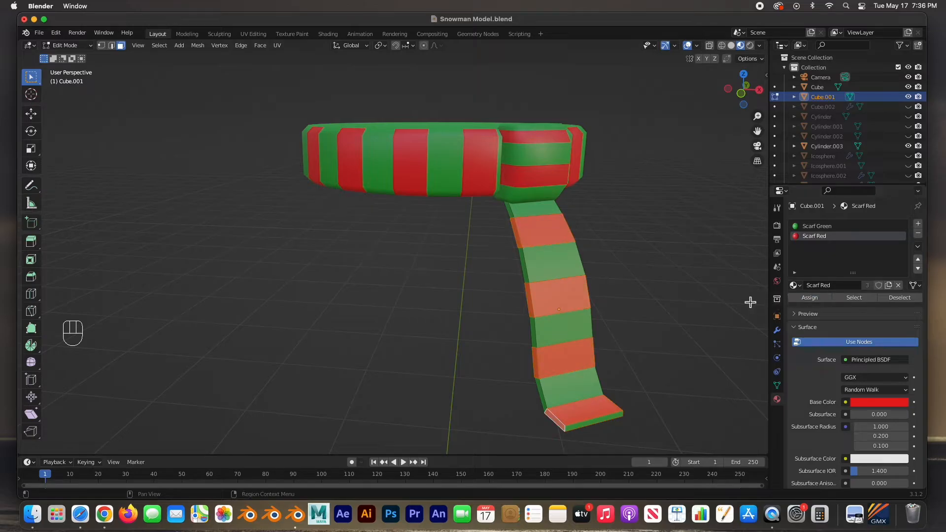
scroll(617, 291, down, 3)
mouse_move(606, 287)
middle_down()
mouse_move(519, 275)
mouse_move(607, 279)
middle_up()
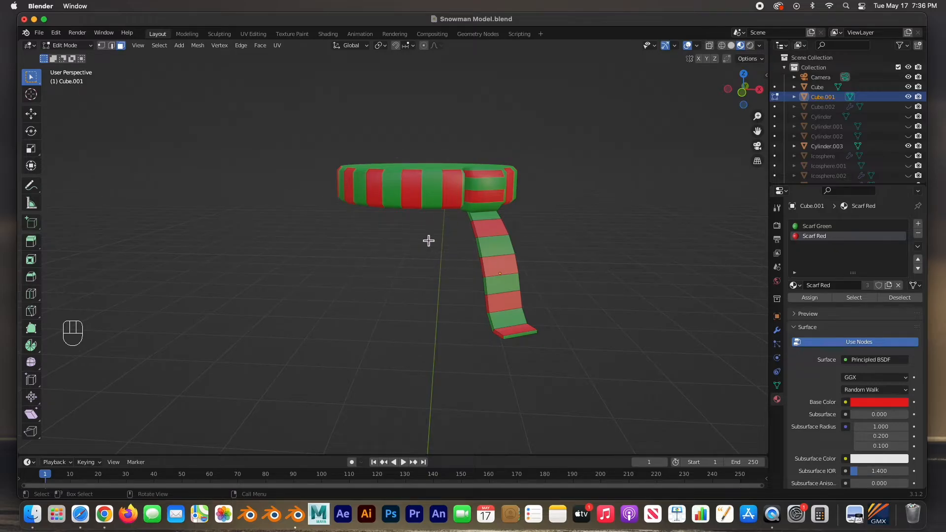
Return to Object Mode and unhide all of the snowman's hidden parts, leaving nothing selected.
scroll(429, 240, down, 4)
scroll(429, 241, up, 3)
scroll(428, 240, down, 2)
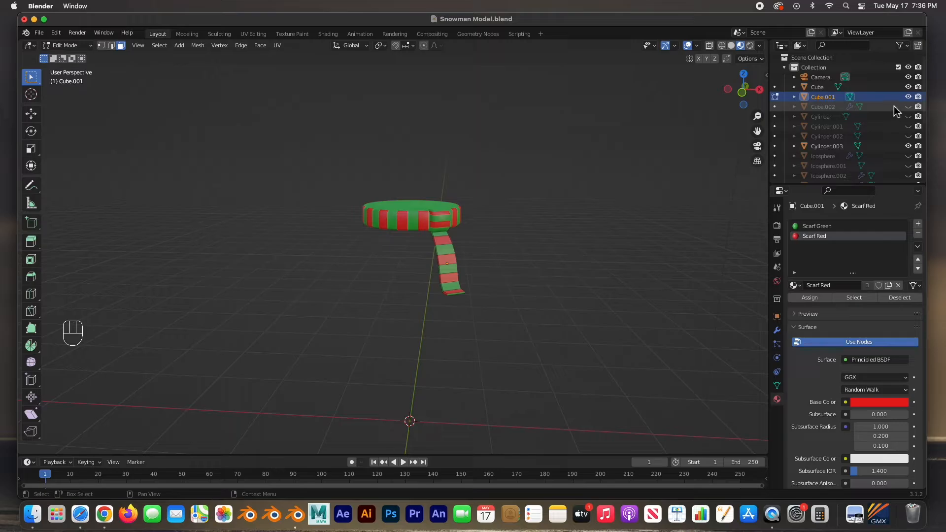
click(909, 106)
click(908, 116)
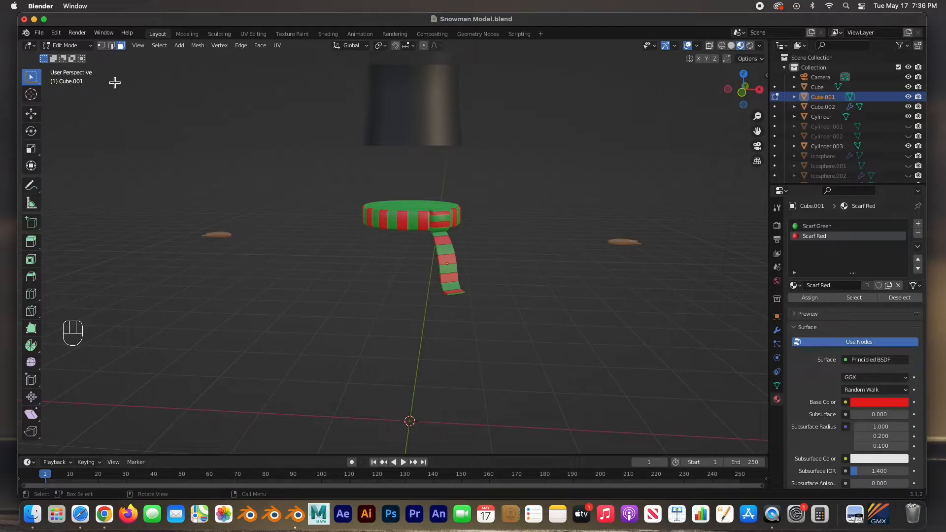
key(Tab)
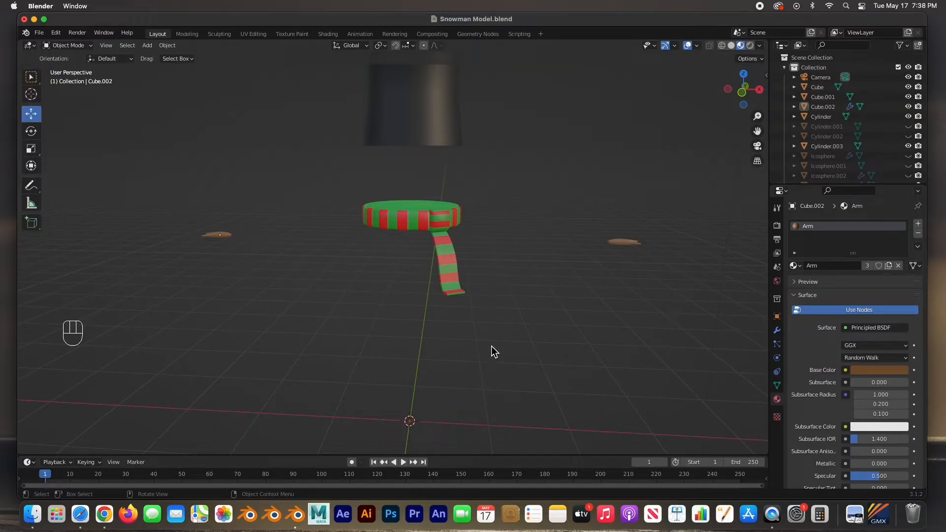
key(alt+h)
click(535, 322)
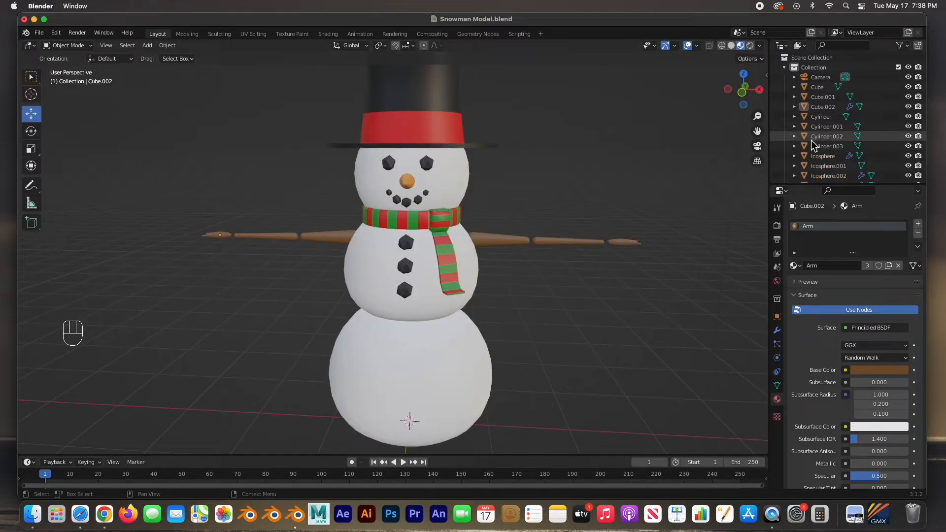
Temporarily hide the head, face pieces, middle body and neck ring, and reveal all objects again.
drag(317, 168, 481, 213)
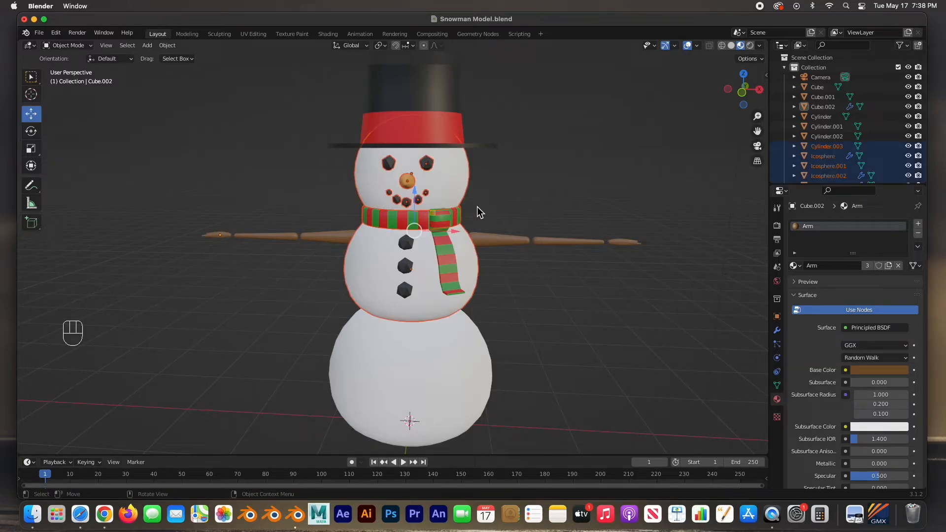
key(h)
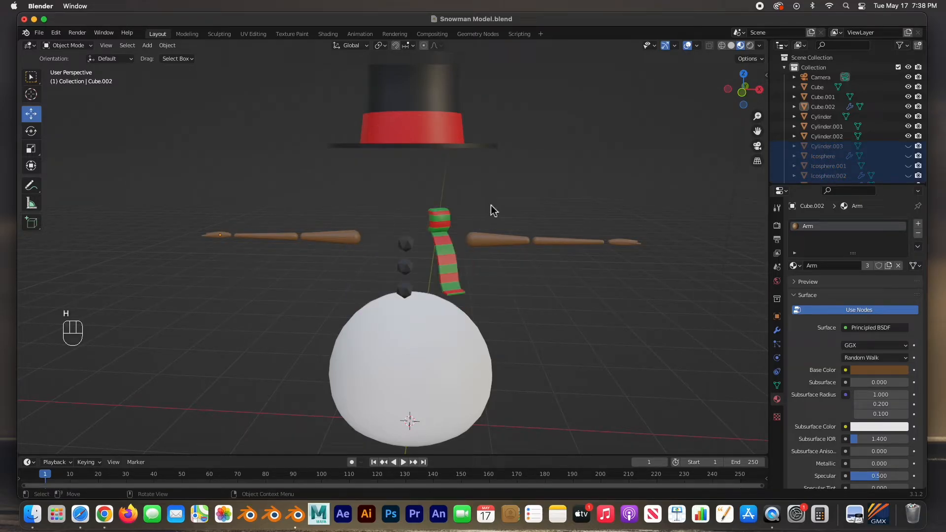
click(909, 147)
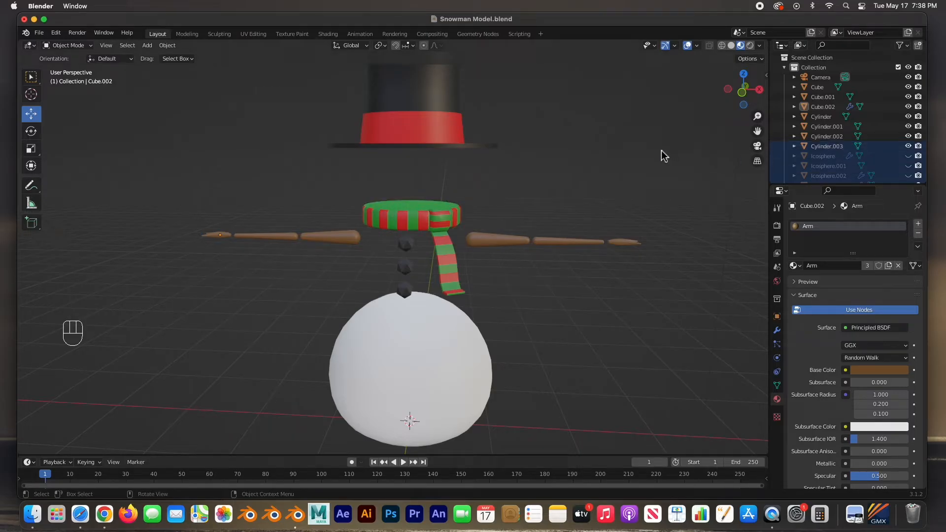
key(alt+h)
click(567, 165)
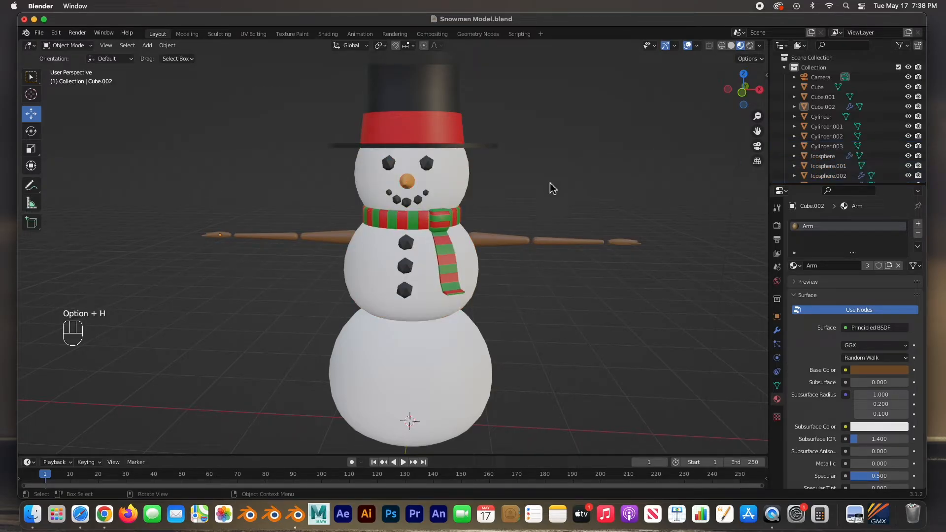
Add a 2 m grid mesh with 10 by 10 subdivisions at the world origin beneath the snowman.
scroll(522, 220, down, 3)
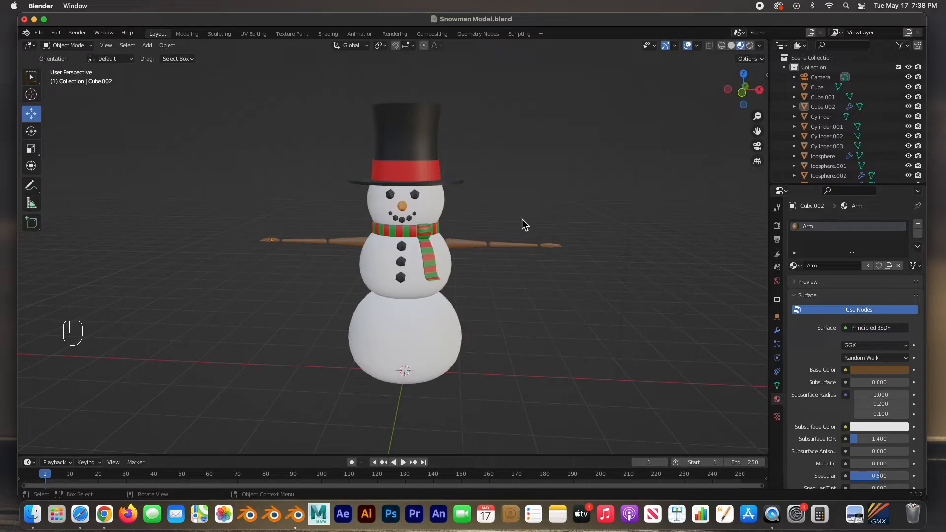
scroll(517, 232, down, 2)
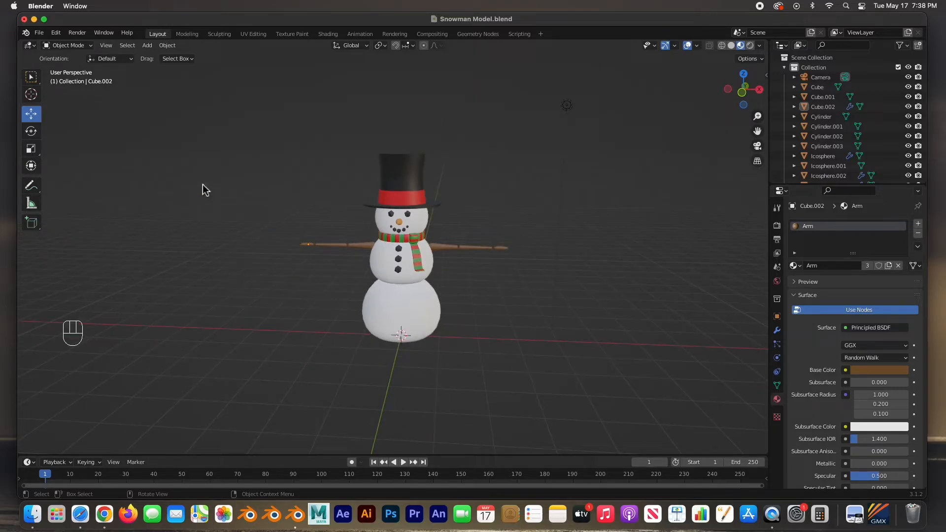
scroll(345, 291, down, 3)
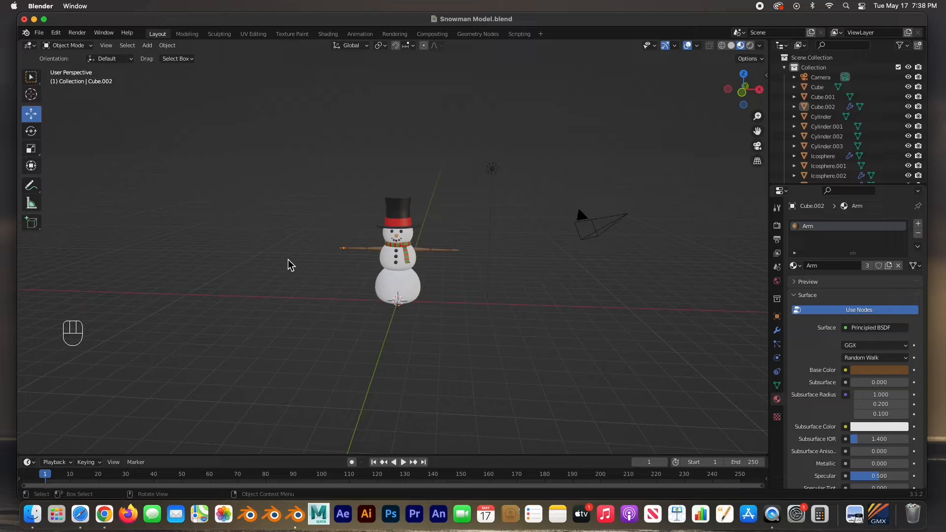
key(shift+a)
mouse_move(288, 260)
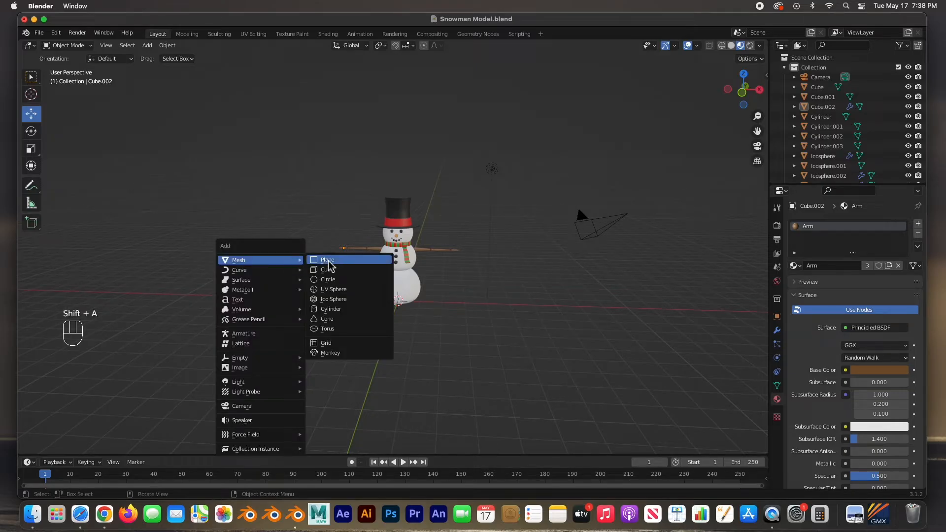
click(326, 343)
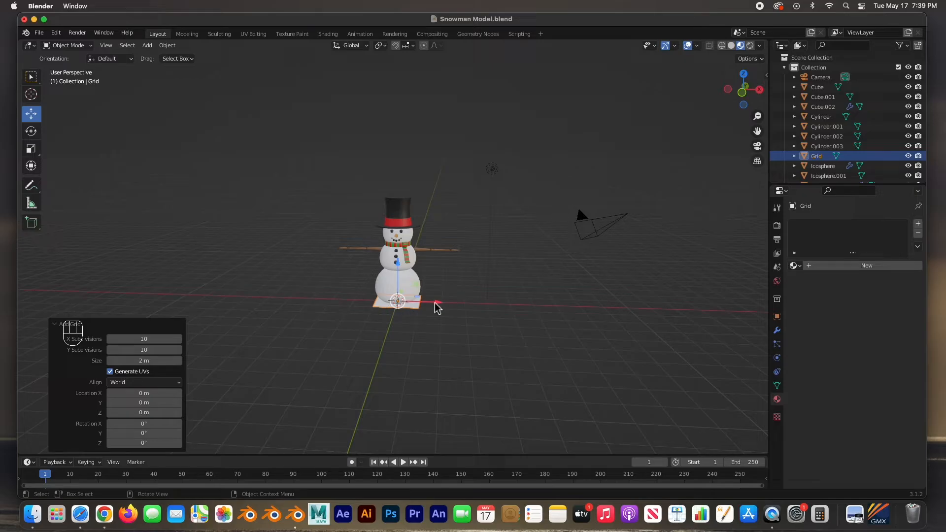
Scale the grid uniformly by about 31.4 to form a large ground surface around the snowman.
scroll(434, 303, down, 5)
middle_drag(435, 296, 432, 321)
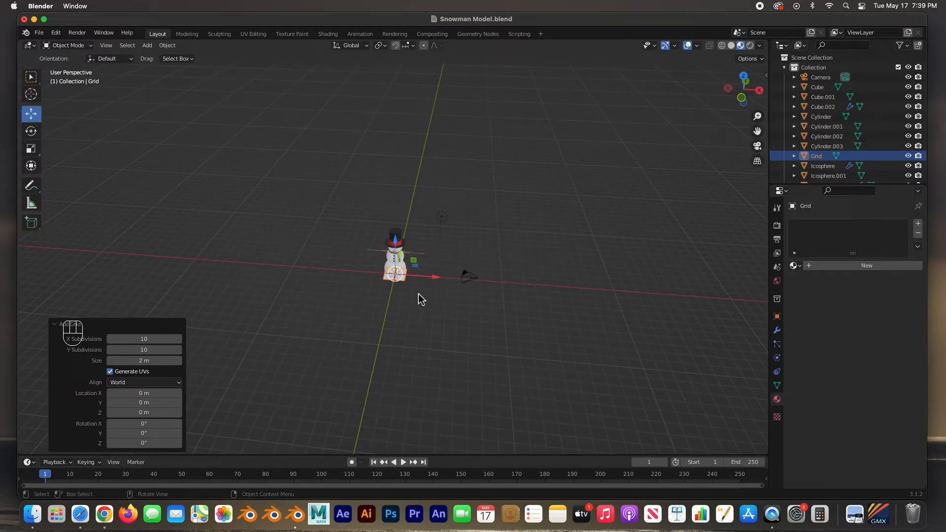
key(s)
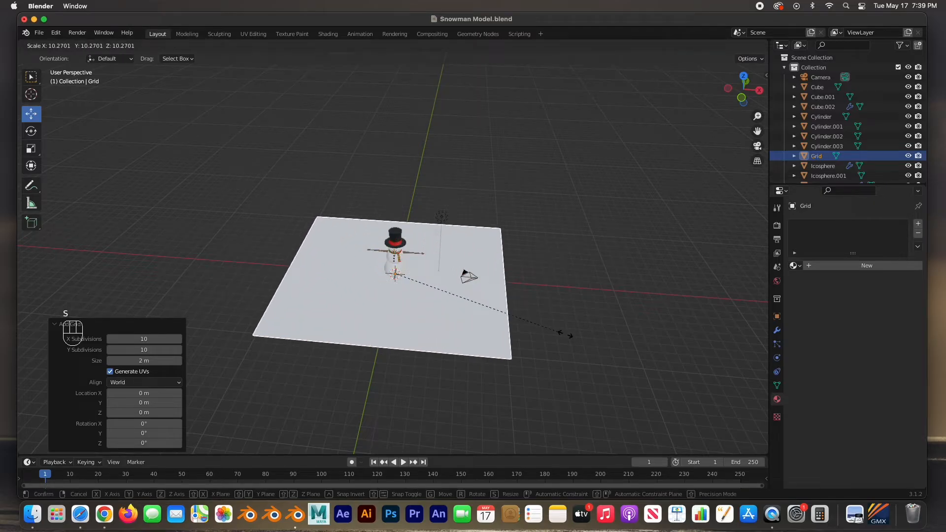
click(769, 390)
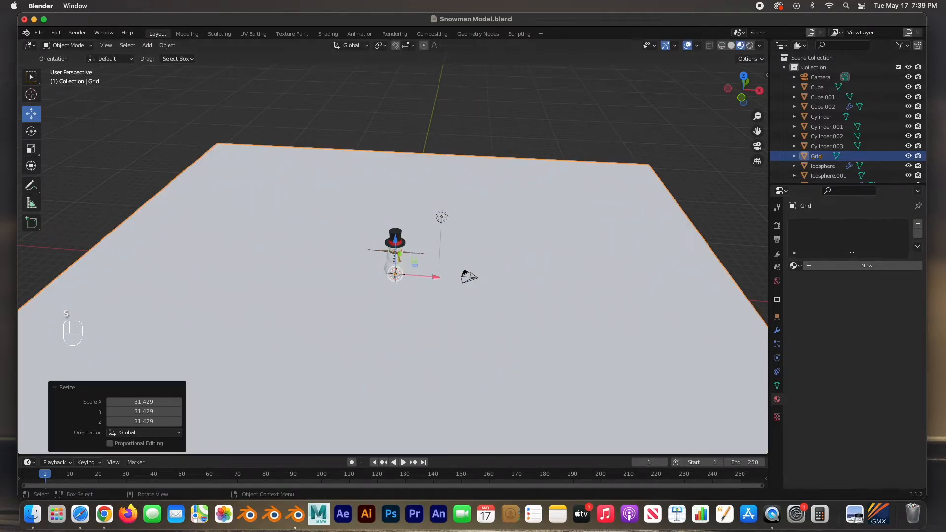
Enlarge the ground grid uniformly by a further factor of about 1.4.
scroll(486, 368, down, 4)
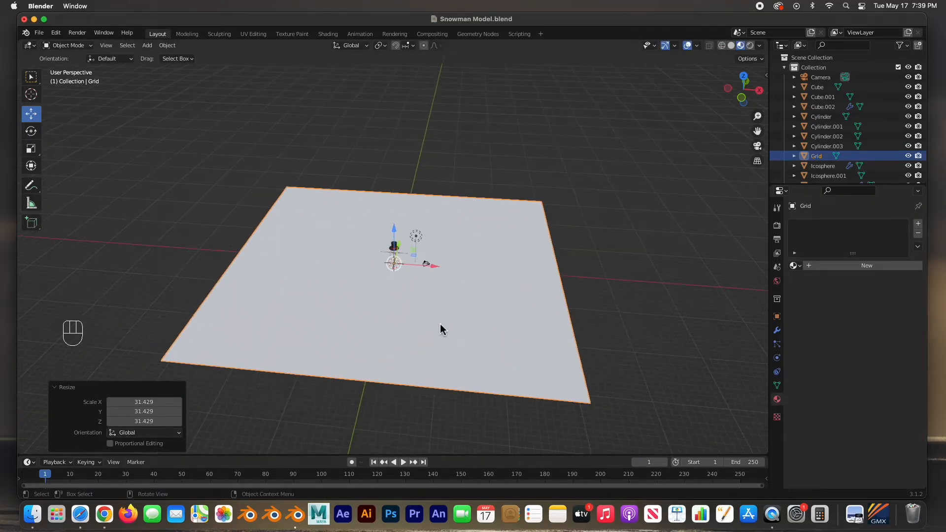
key(s)
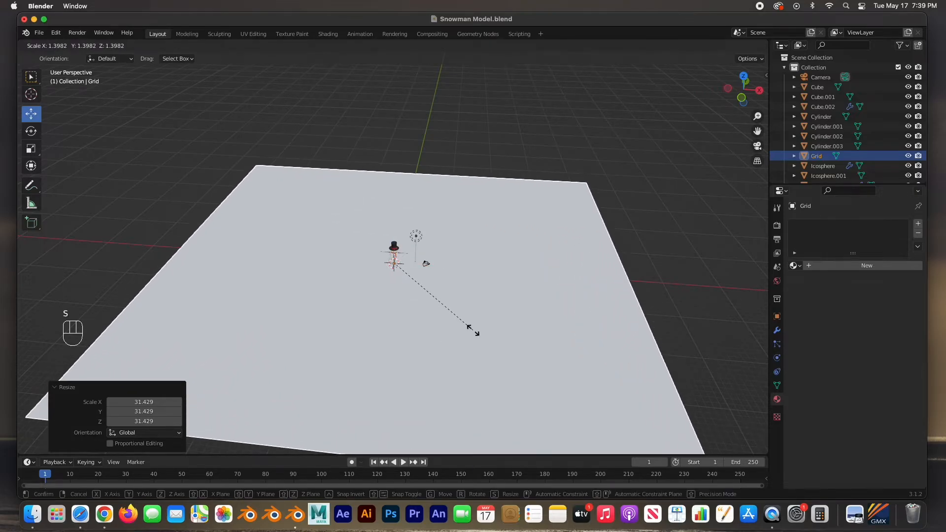
click(461, 330)
Move the ground grid about 22.8 m along the Y axis so most of it lies behind the snowman.
middle_drag(389, 262, 408, 277)
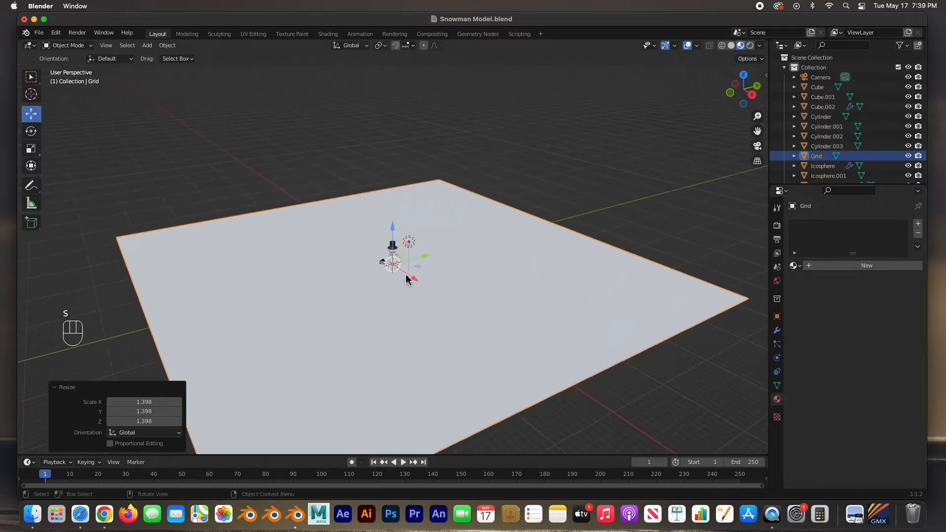
key(g)
key(y)
click(521, 236)
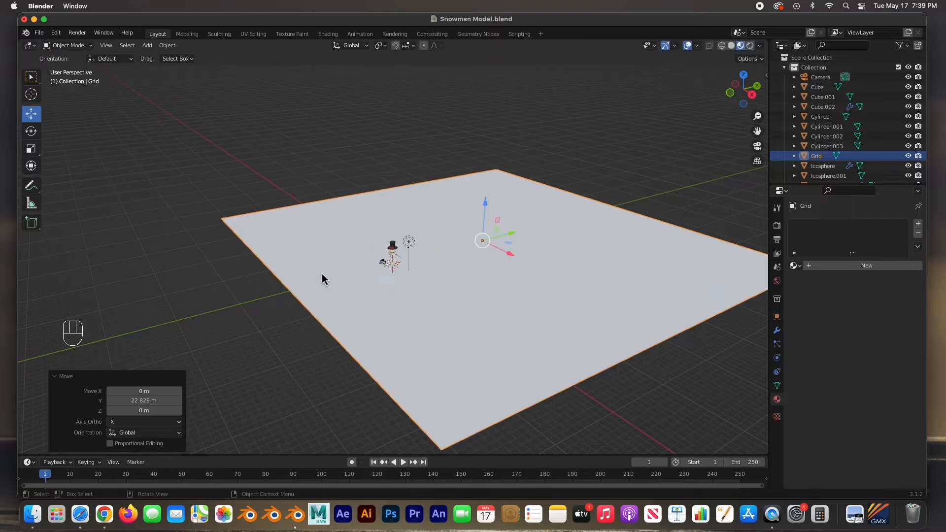
scroll(359, 280, up, 2)
scroll(358, 280, down, 2)
middle_drag(391, 282, 423, 302)
scroll(422, 302, down, 3)
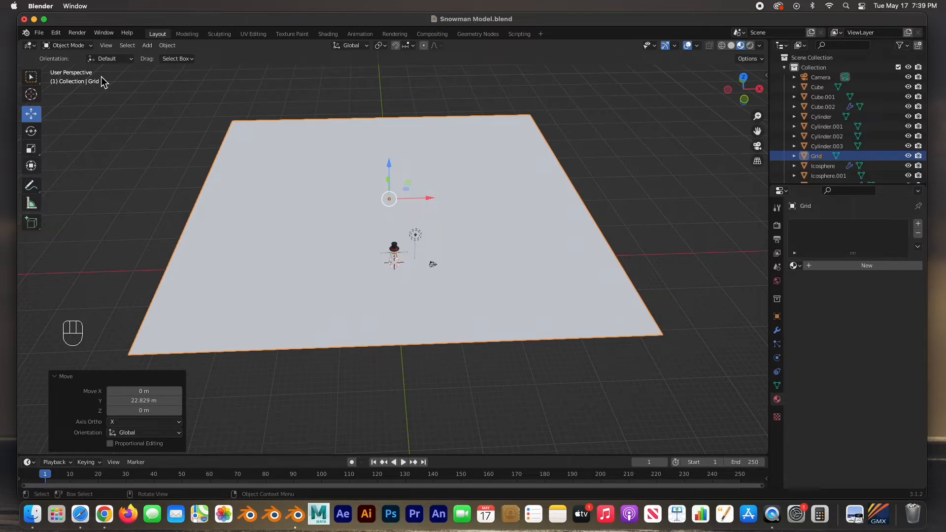
In Edit Mode, subdivide all of the ground grid's faces three times with one cut each.
key(Tab)
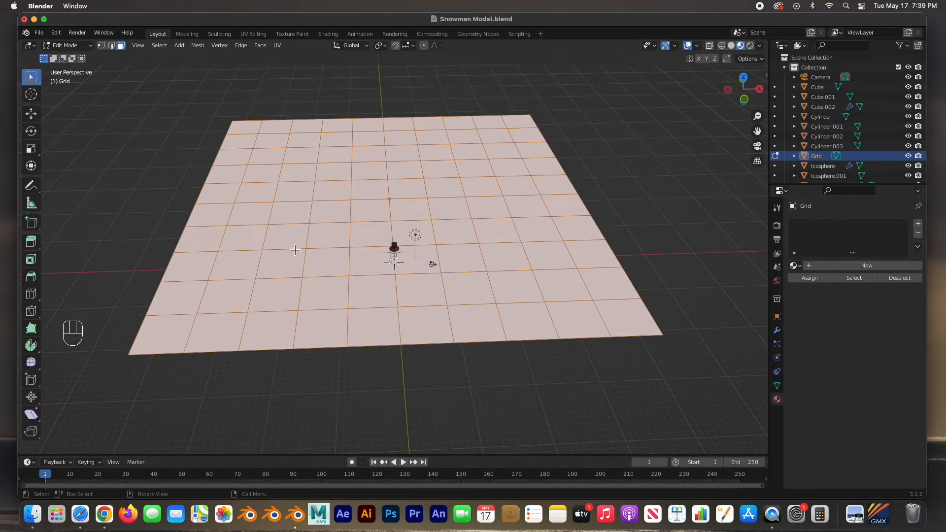
right_click(317, 187)
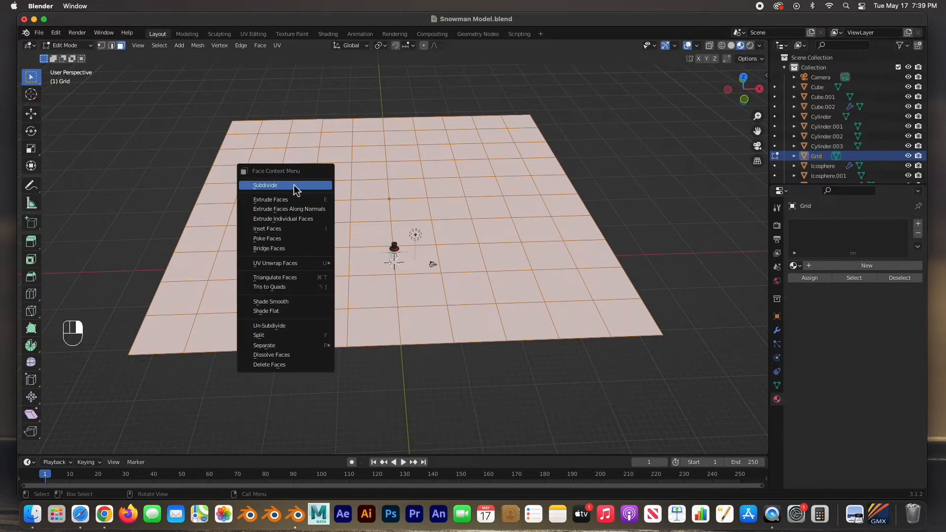
click(272, 185)
right_click(331, 188)
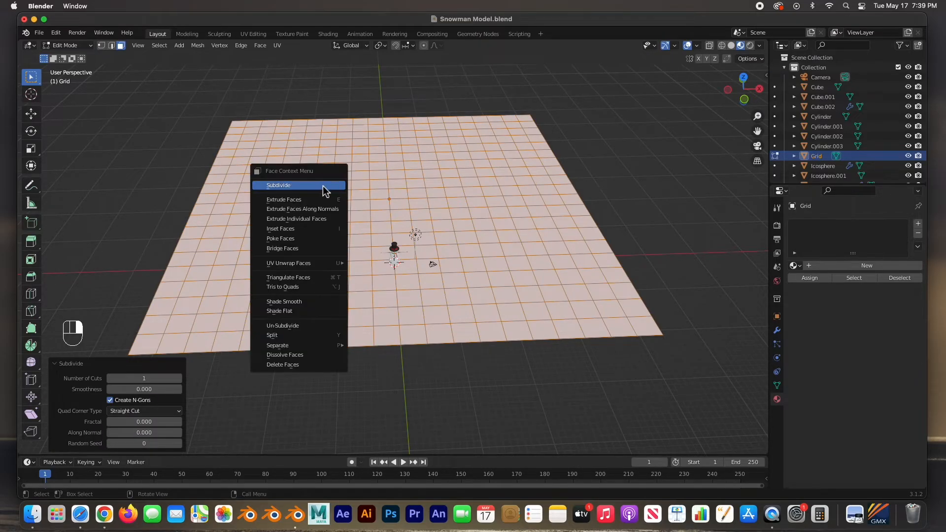
click(302, 186)
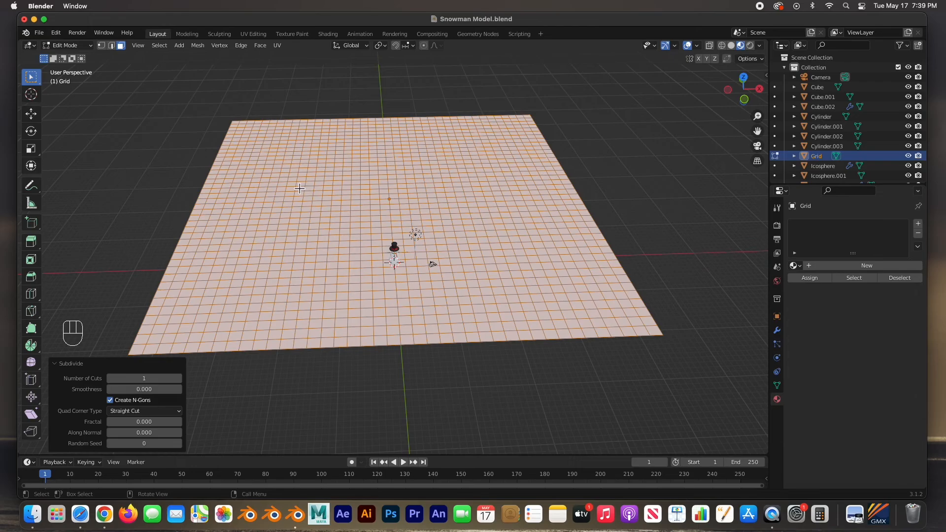
right_click(328, 188)
click(301, 187)
scroll(296, 186, down, 5)
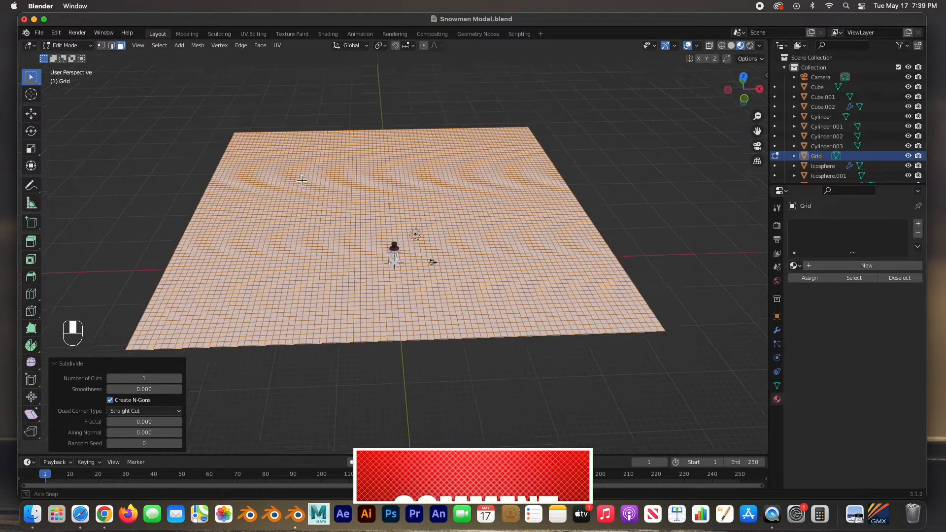
middle_drag(349, 213, 344, 215)
scroll(344, 215, up, 6)
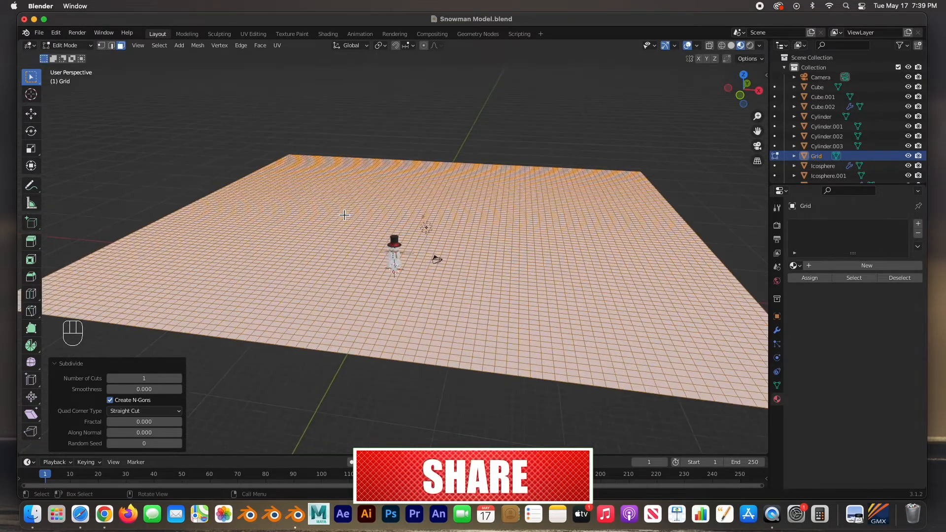
middle_drag(313, 190, 329, 186)
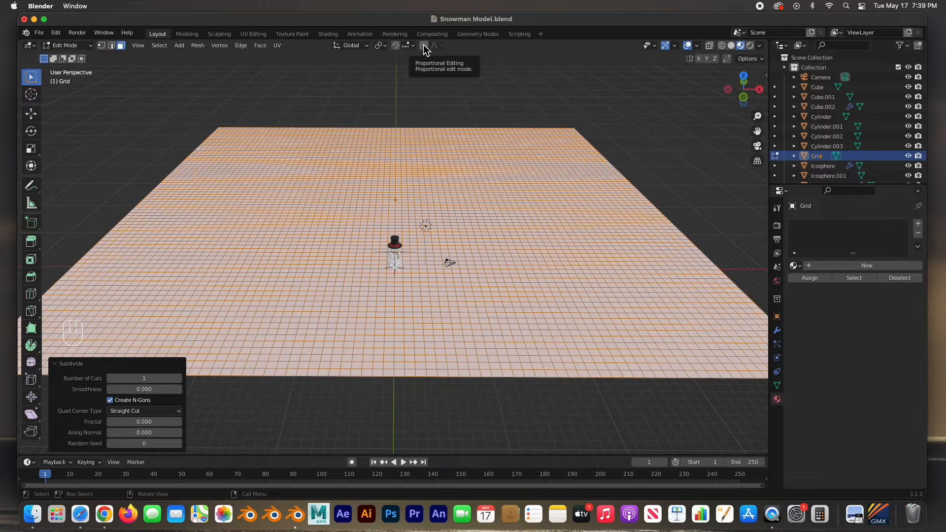
Switch to vertex selection, clear the selection, and pick a single vertex in the grid's rear left area with the Move tool active.
click(101, 45)
key(alt+a)
scroll(307, 218, up, 1)
scroll(309, 219, down, 2)
middle_drag(310, 218, 213, 161)
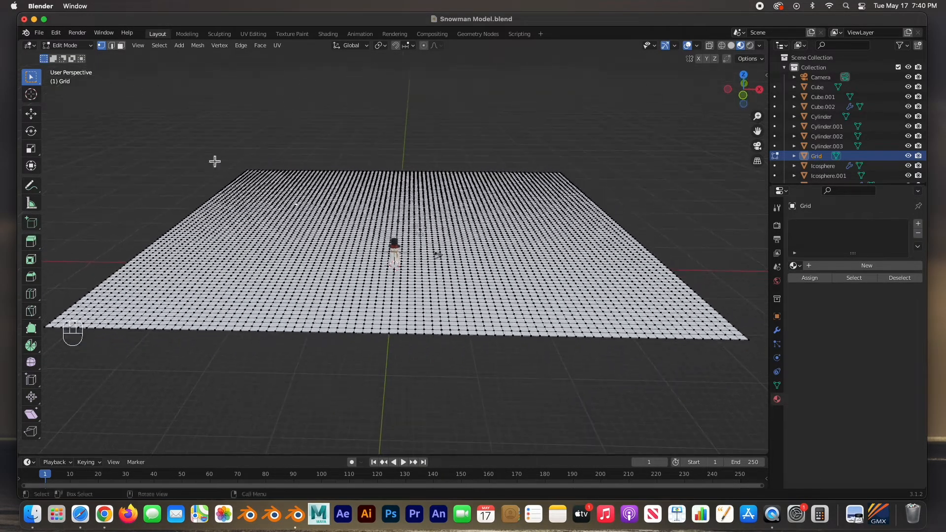
click(31, 114)
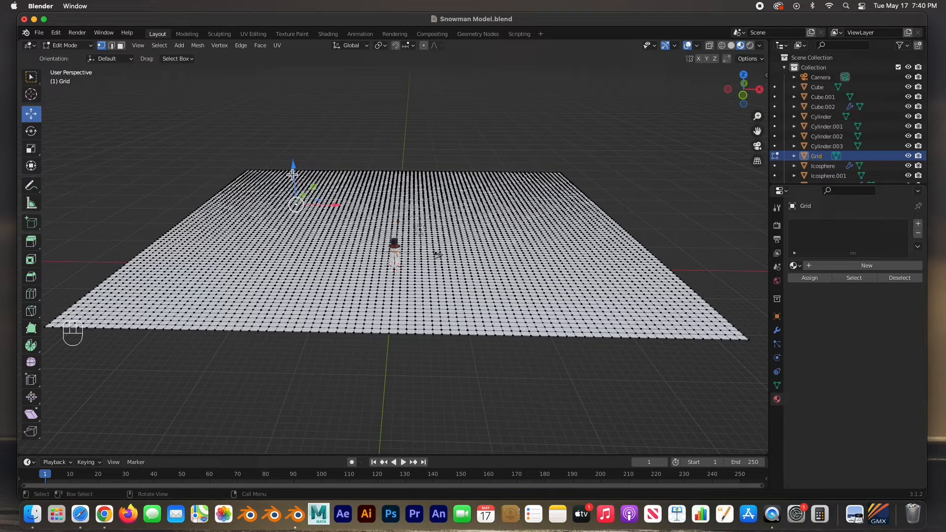
Try raising the single selected vertex about 12.8 m along Z without proportional editing, and undo it.
drag(294, 168, 303, 122)
scroll(306, 188, up, 2)
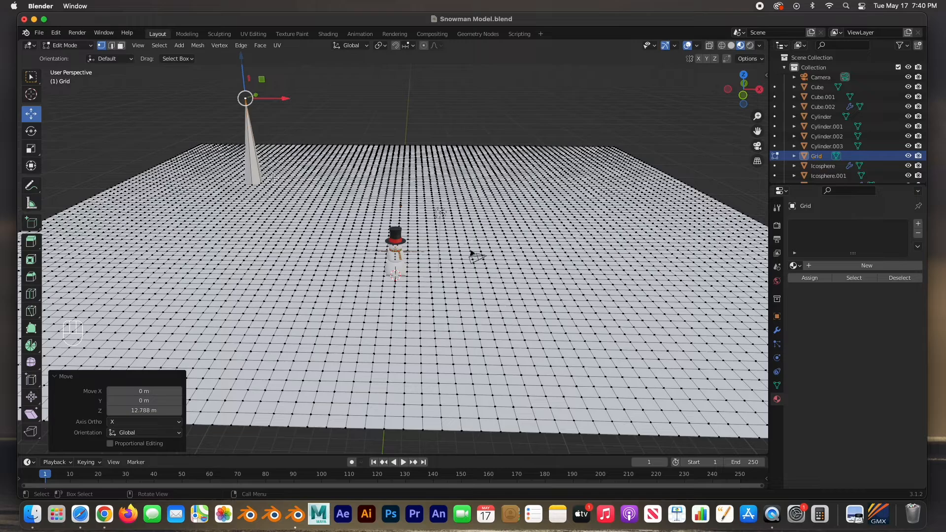
key(super+z)
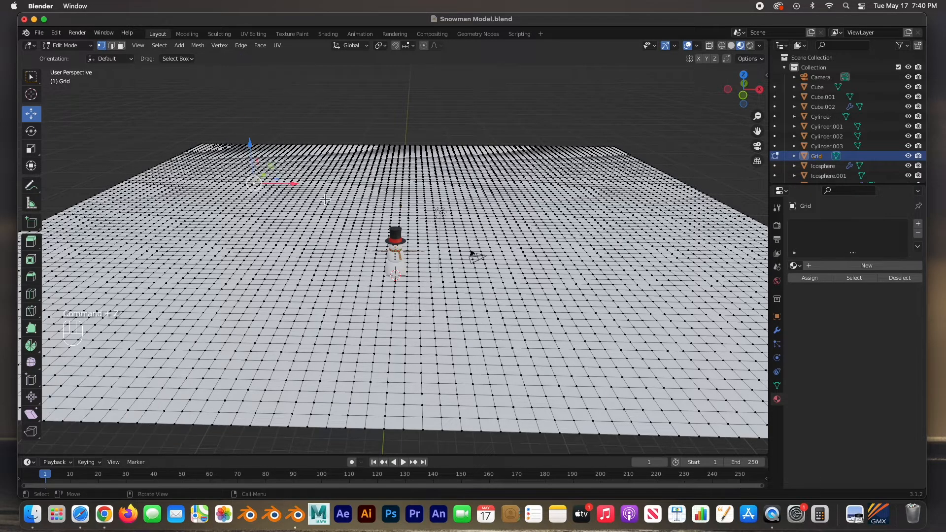
scroll(321, 196, down, 2)
Enable proportional editing and raise the selected vertex about 3.2 m along Z with a smooth falloff about 10.8 m in size.
click(424, 46)
drag(377, 171, 376, 172)
middle_drag(376, 172, 279, 250)
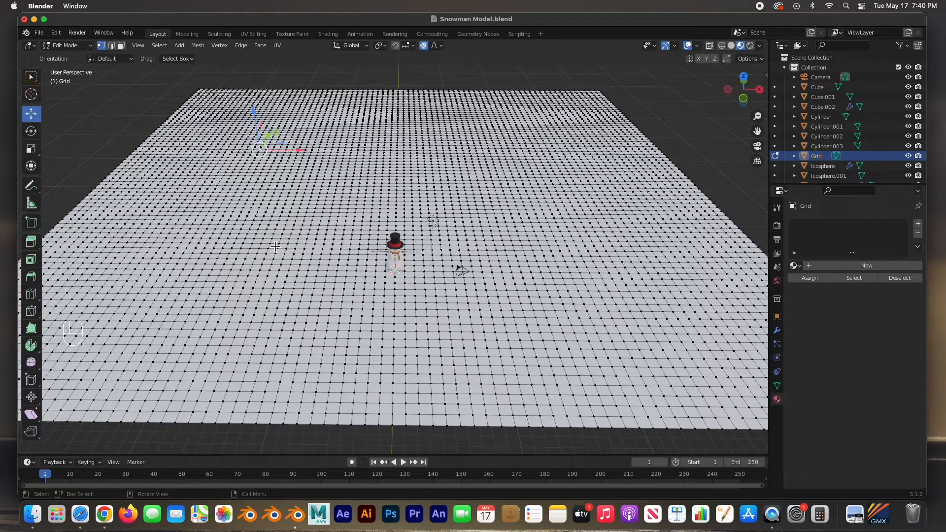
middle_drag(275, 247, 276, 211)
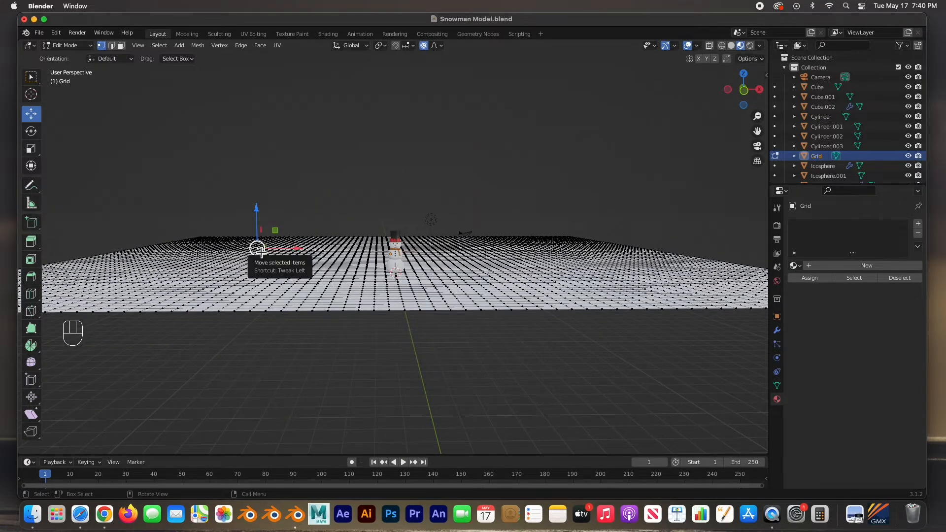
key(g)
key(z)
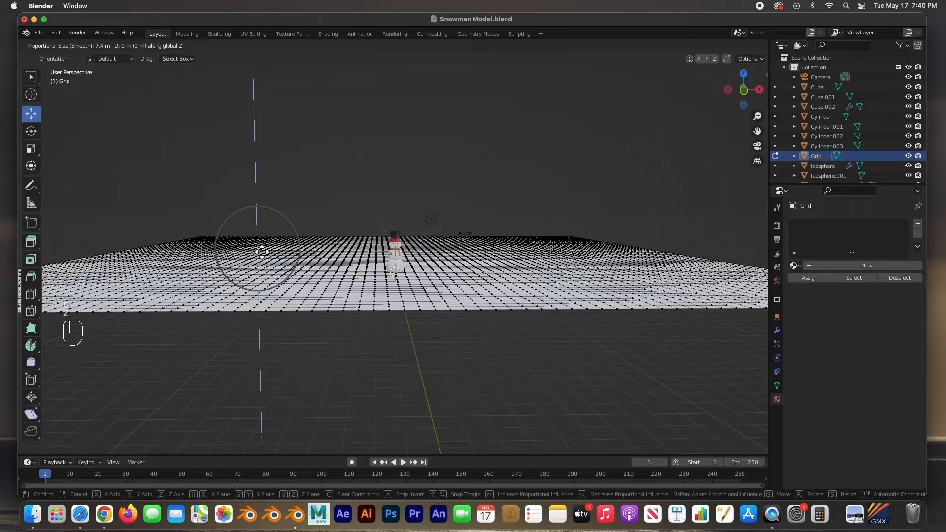
scroll(262, 239, down, 5)
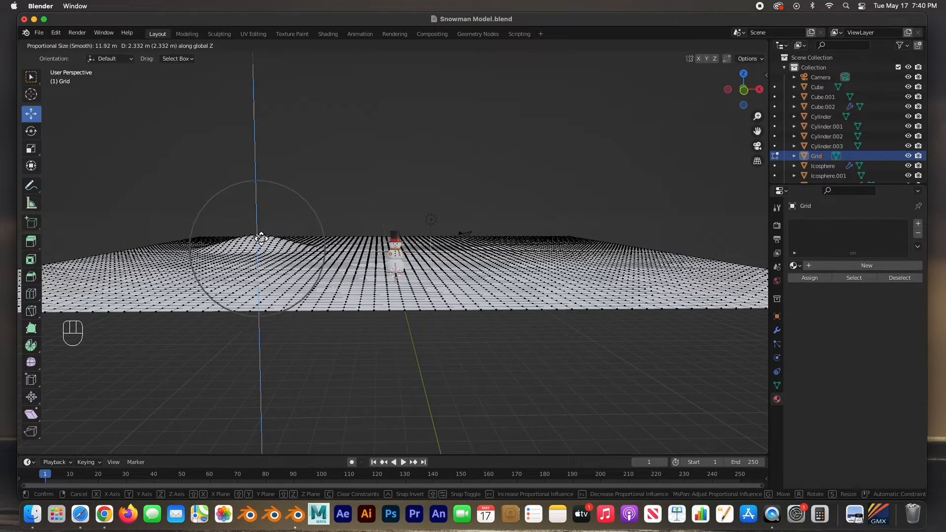
scroll(261, 239, up, 1)
click(261, 238)
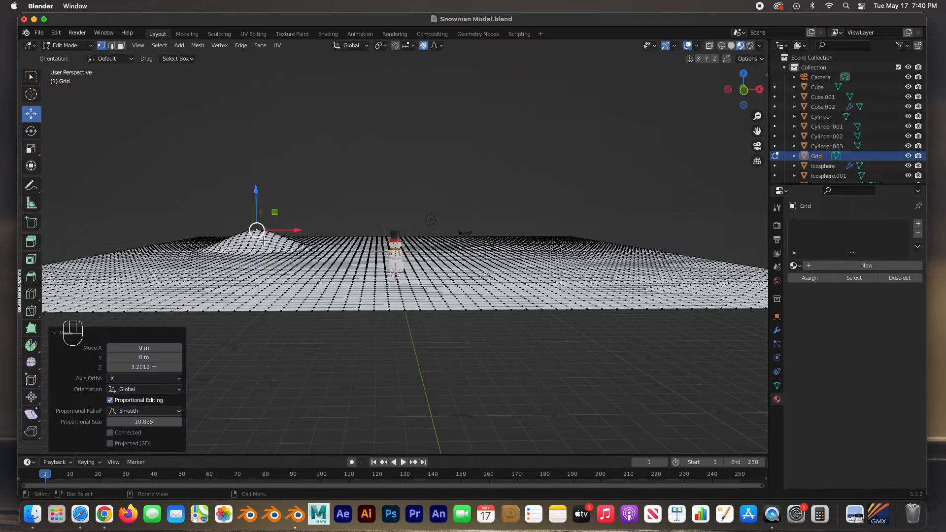
Select vertices scattered across the rear half of the ground and raise them together about 2.4 m along Z to form rolling hills.
middle_drag(336, 259, 324, 244)
click(295, 217)
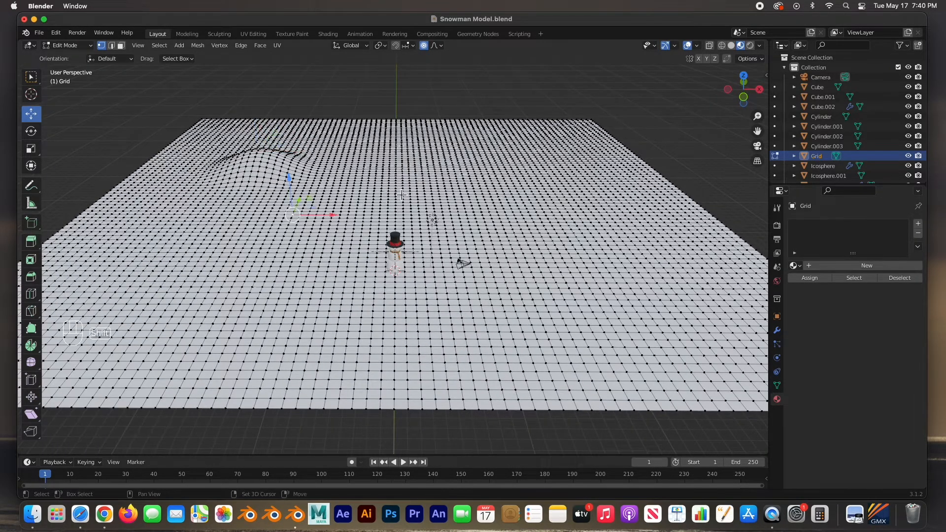
shift+click(409, 189)
shift+click(566, 199)
shift+click(561, 151)
shift+click(447, 142)
shift+click(350, 142)
shift+click(226, 139)
shift+click(160, 197)
shift+click(349, 212)
shift+click(530, 216)
shift+click(629, 225)
shift+click(652, 196)
shift+click(620, 162)
shift+click(582, 123)
shift+click(510, 127)
shift+click(420, 127)
shift+click(339, 123)
shift+click(291, 125)
shift+click(218, 124)
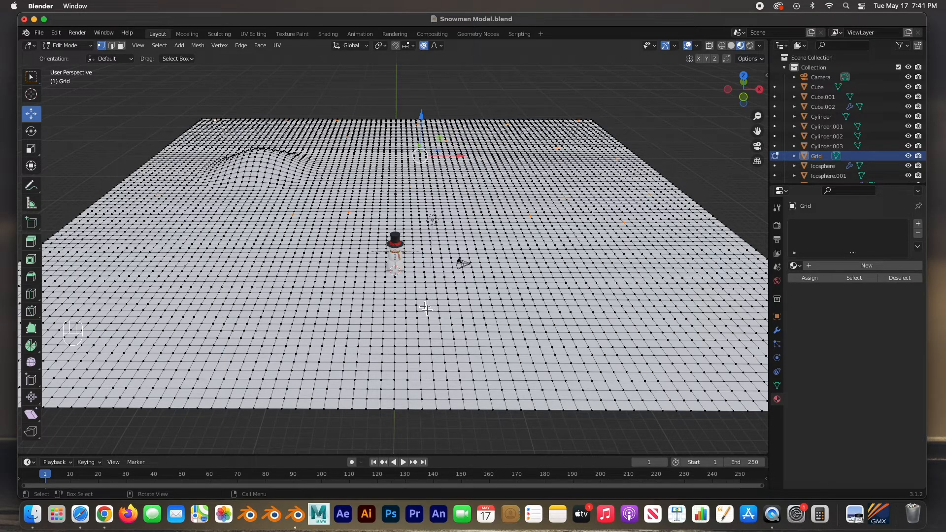
middle_drag(422, 311, 417, 202)
drag(414, 201, 411, 186)
scroll(475, 266, up, 2)
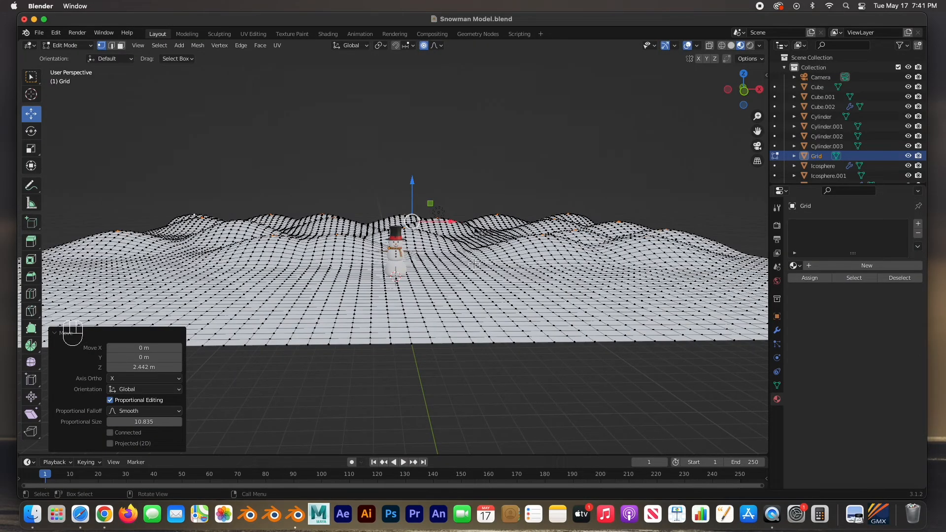
Raise a single vertex in the dip among the rear hills about 0.55 m along Z with proportional editing.
click(465, 196)
mouse_move(465, 197)
middle_down()
mouse_move(452, 213)
mouse_move(455, 198)
middle_up()
click(459, 188)
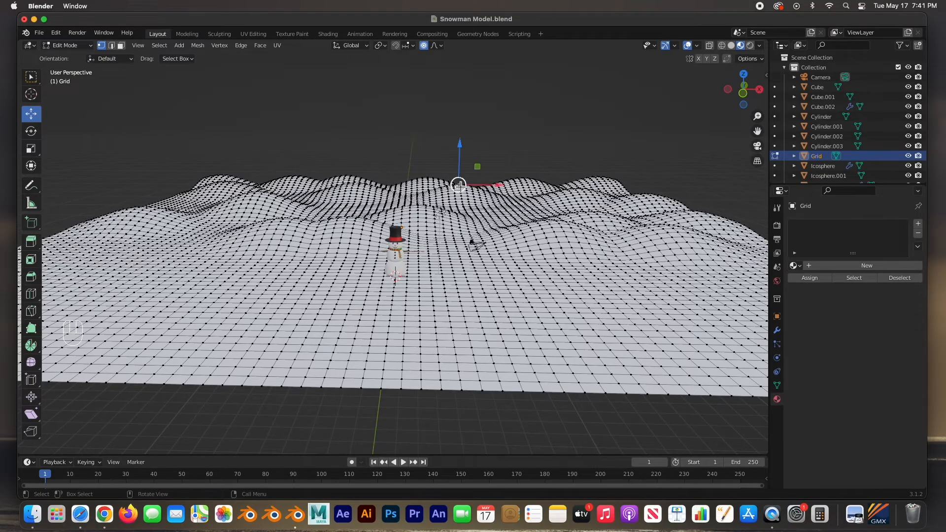
key(g)
key(z)
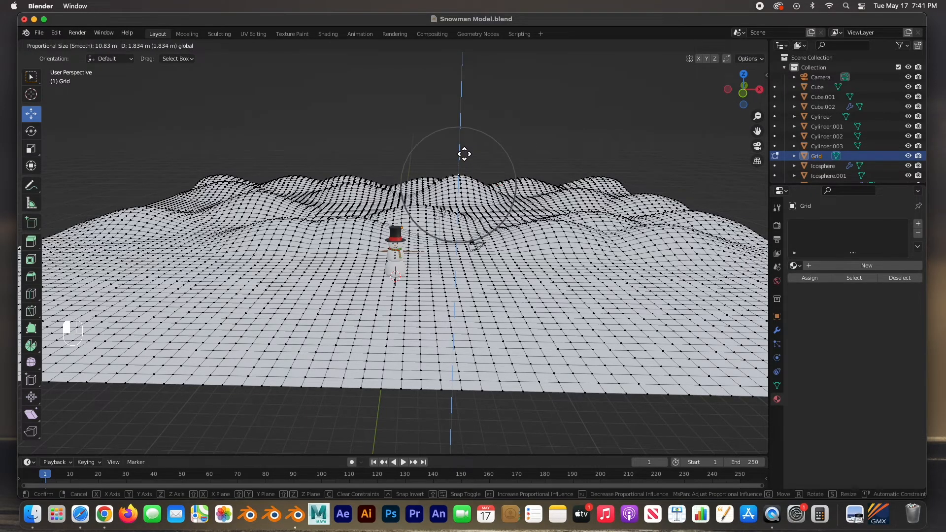
click(463, 159)
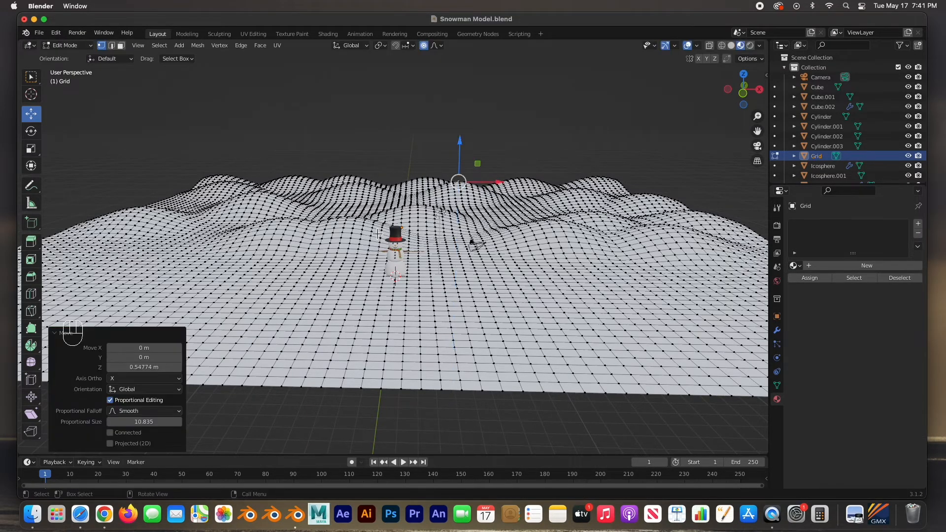
middle_drag(372, 231, 393, 242)
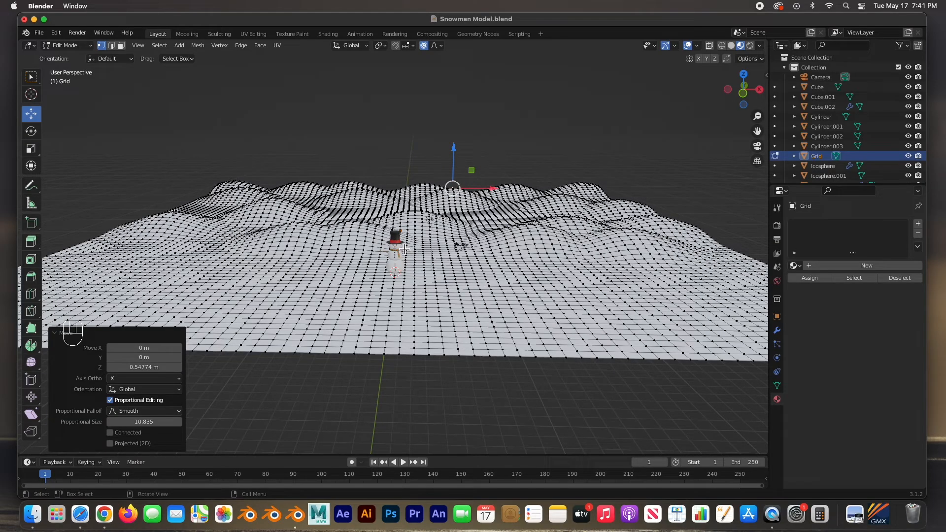
Return to Object Mode, frame the snowman from the front against the hills, and deselect the ground.
key(Tab)
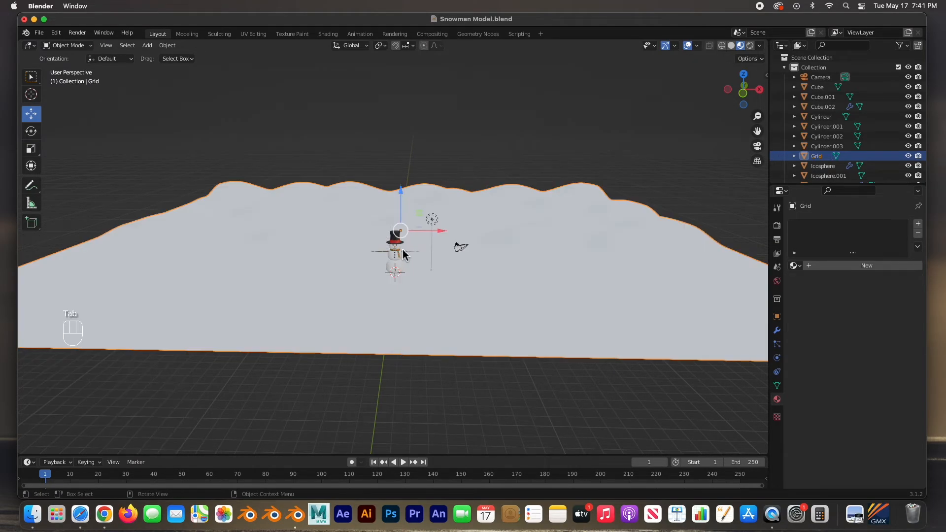
scroll(402, 249, up, 7)
alt+middle_drag(402, 249, 417, 194)
click(460, 195)
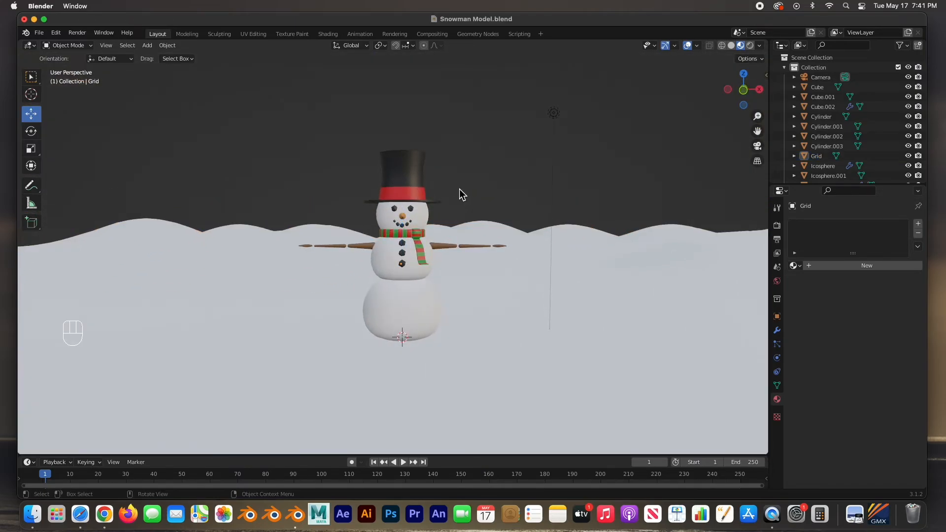